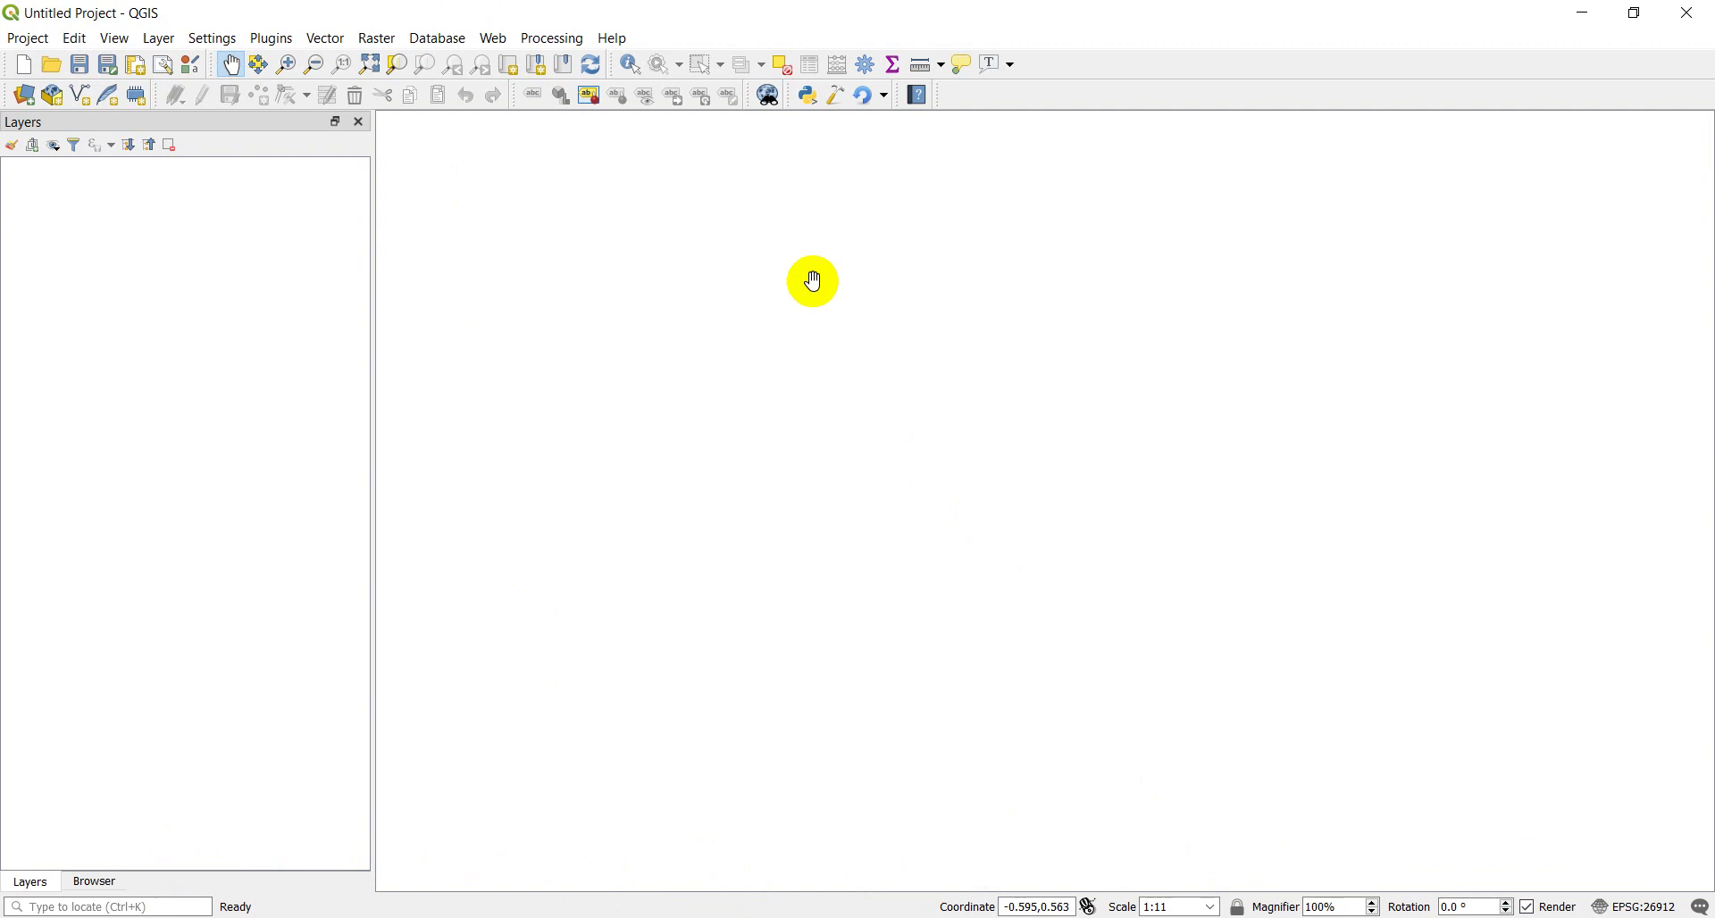
- Run Help > Check QGIS Version and confirm it reports 3.4.4 as the current release
left_click(614, 38)
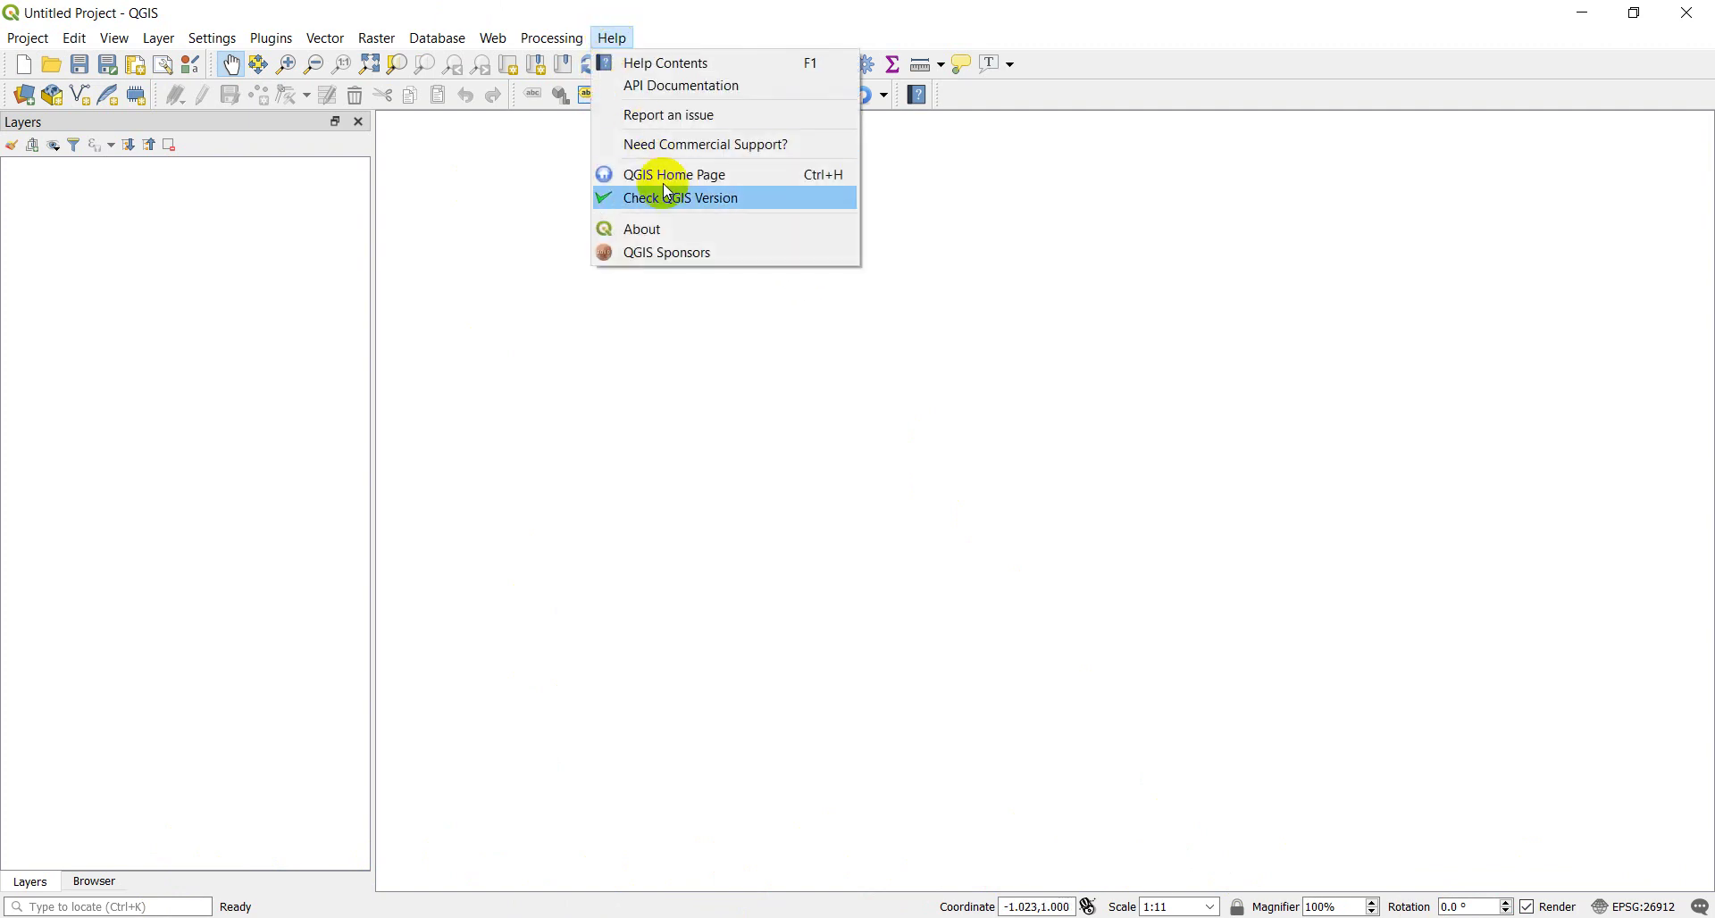
left_click(677, 208)
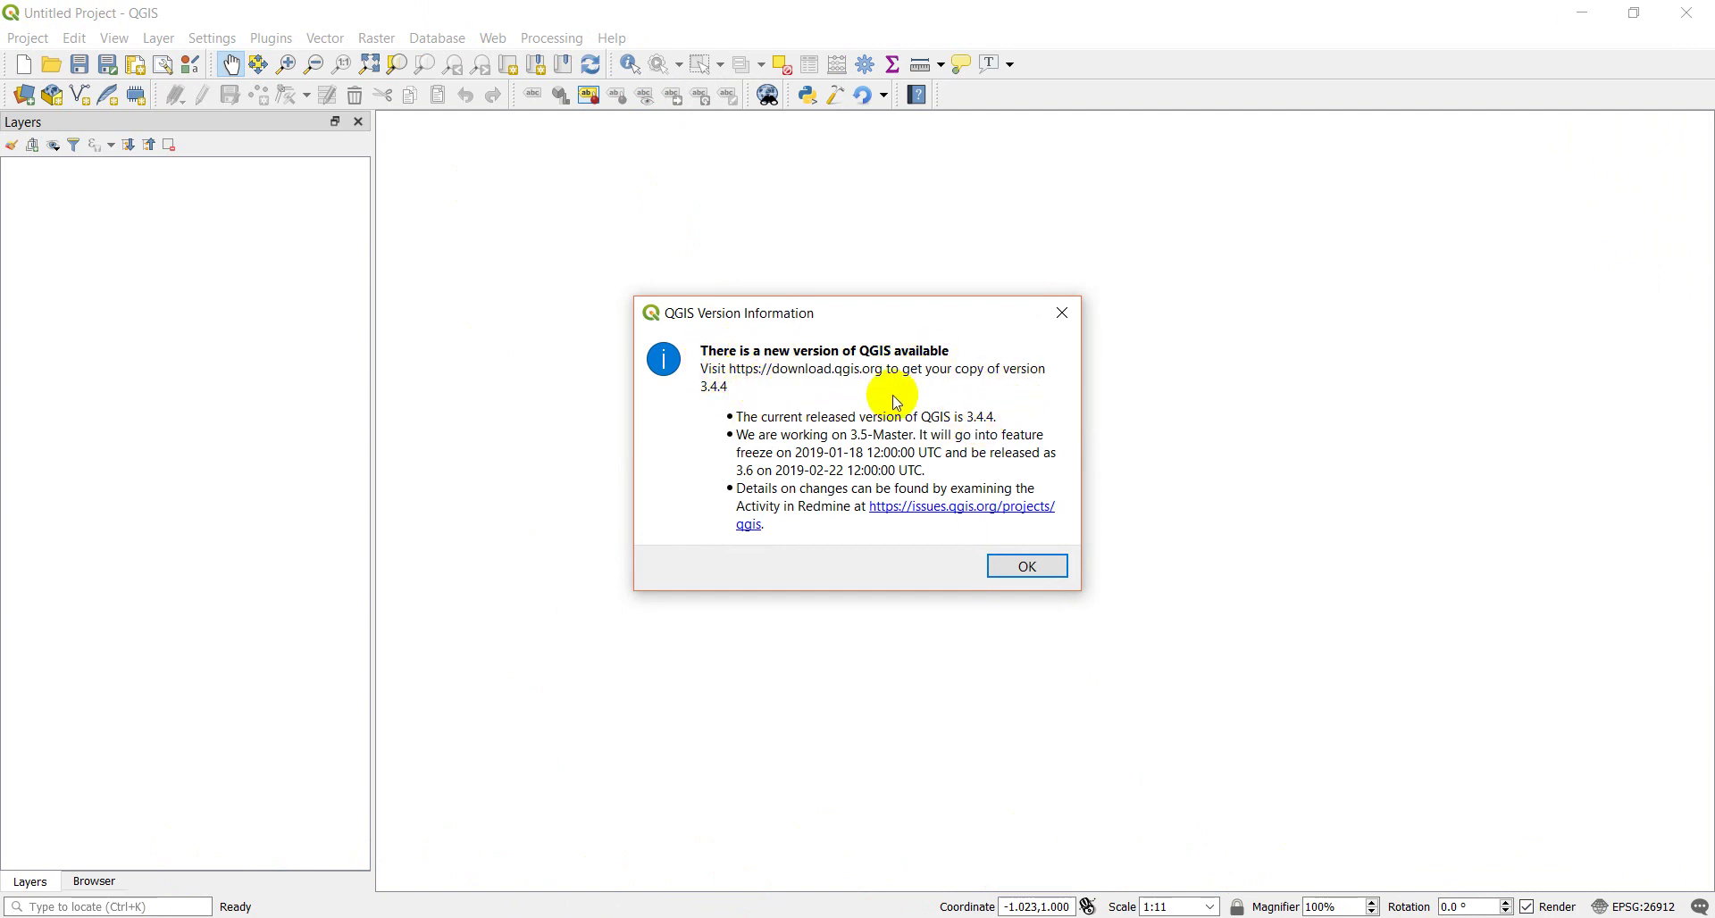
left_click(1063, 314)
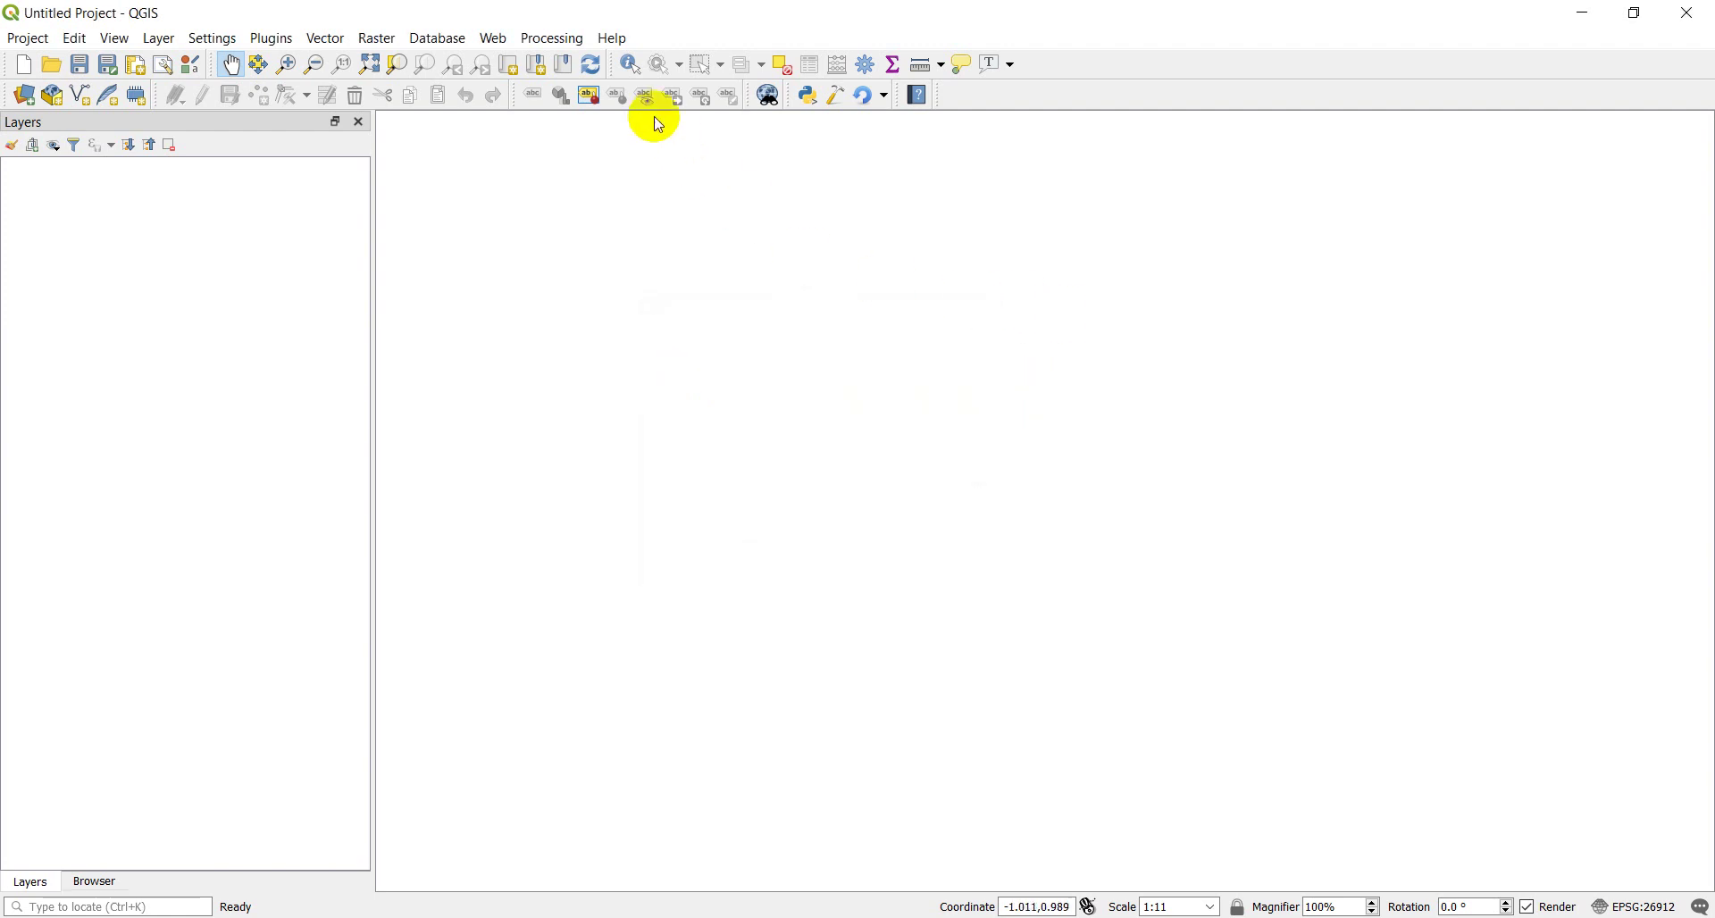
left_click(616, 38)
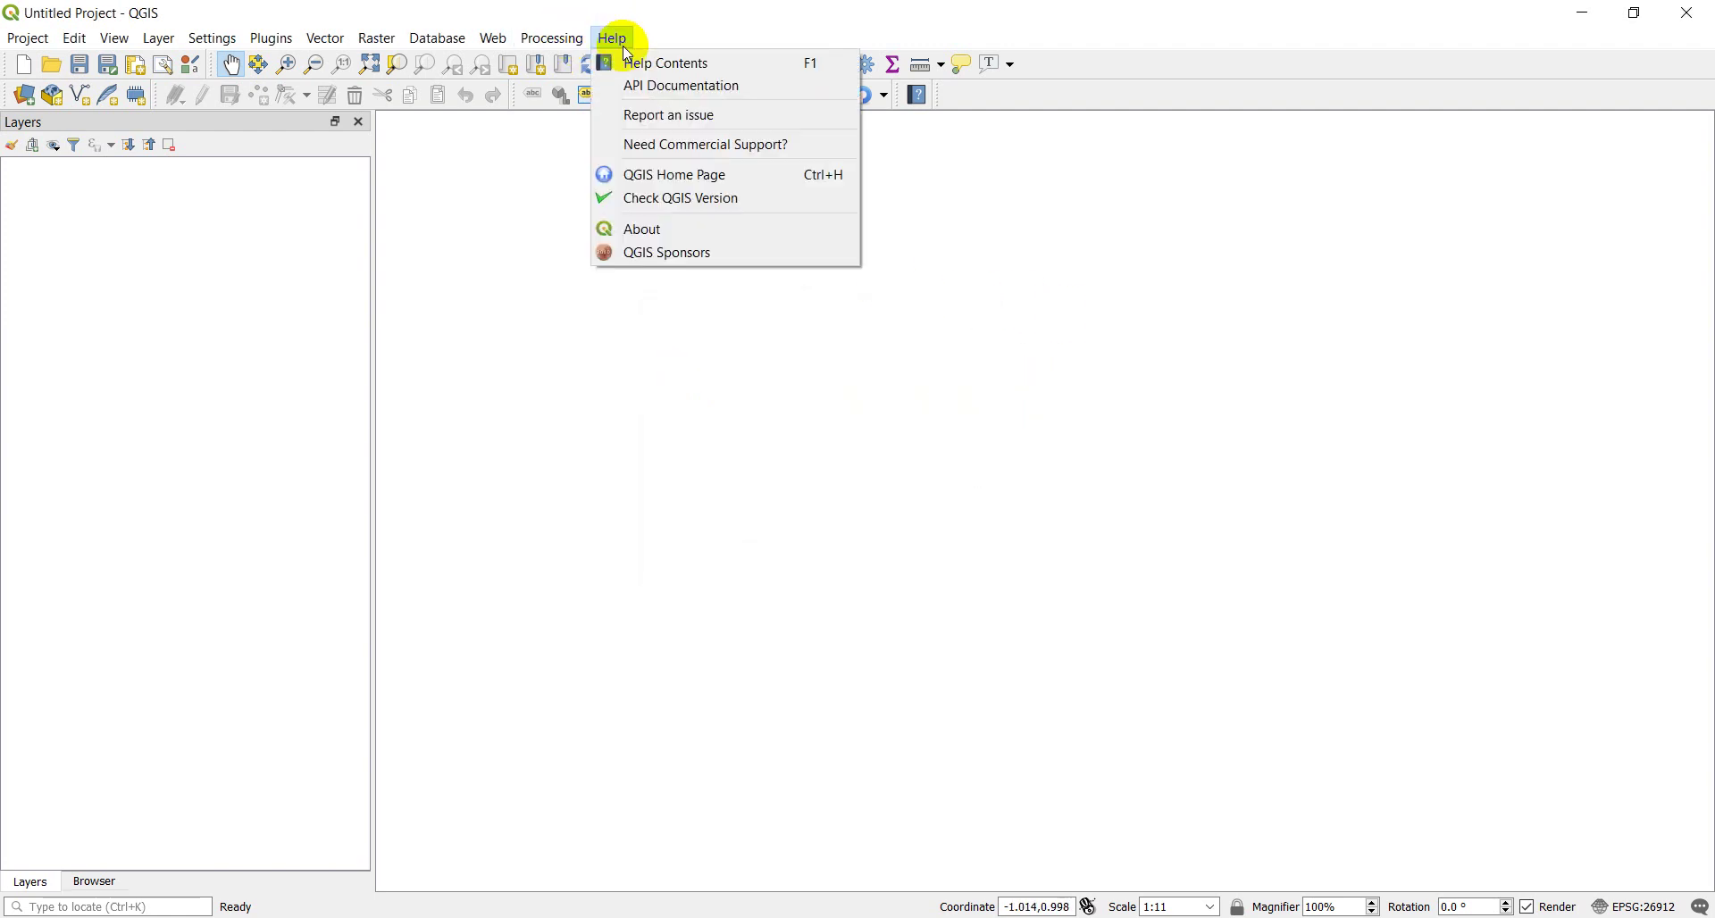
- Read the installed version, 3.4.2-Madeira, in Help > About, then close the dialog
left_click(631, 230)
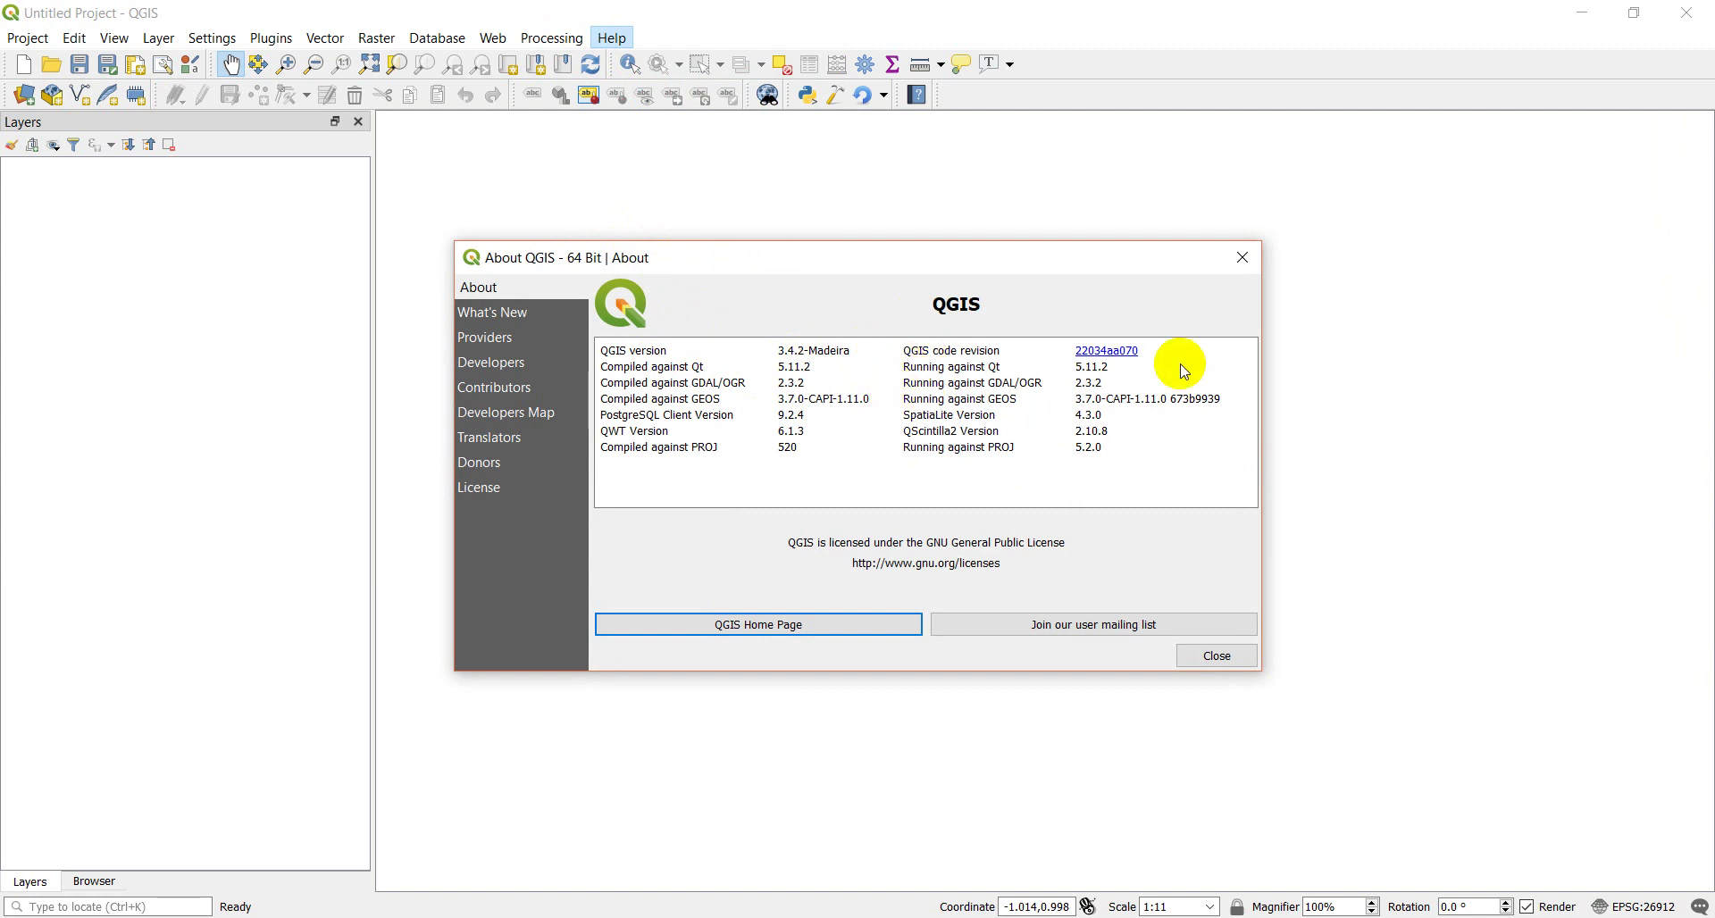
left_click(1244, 260)
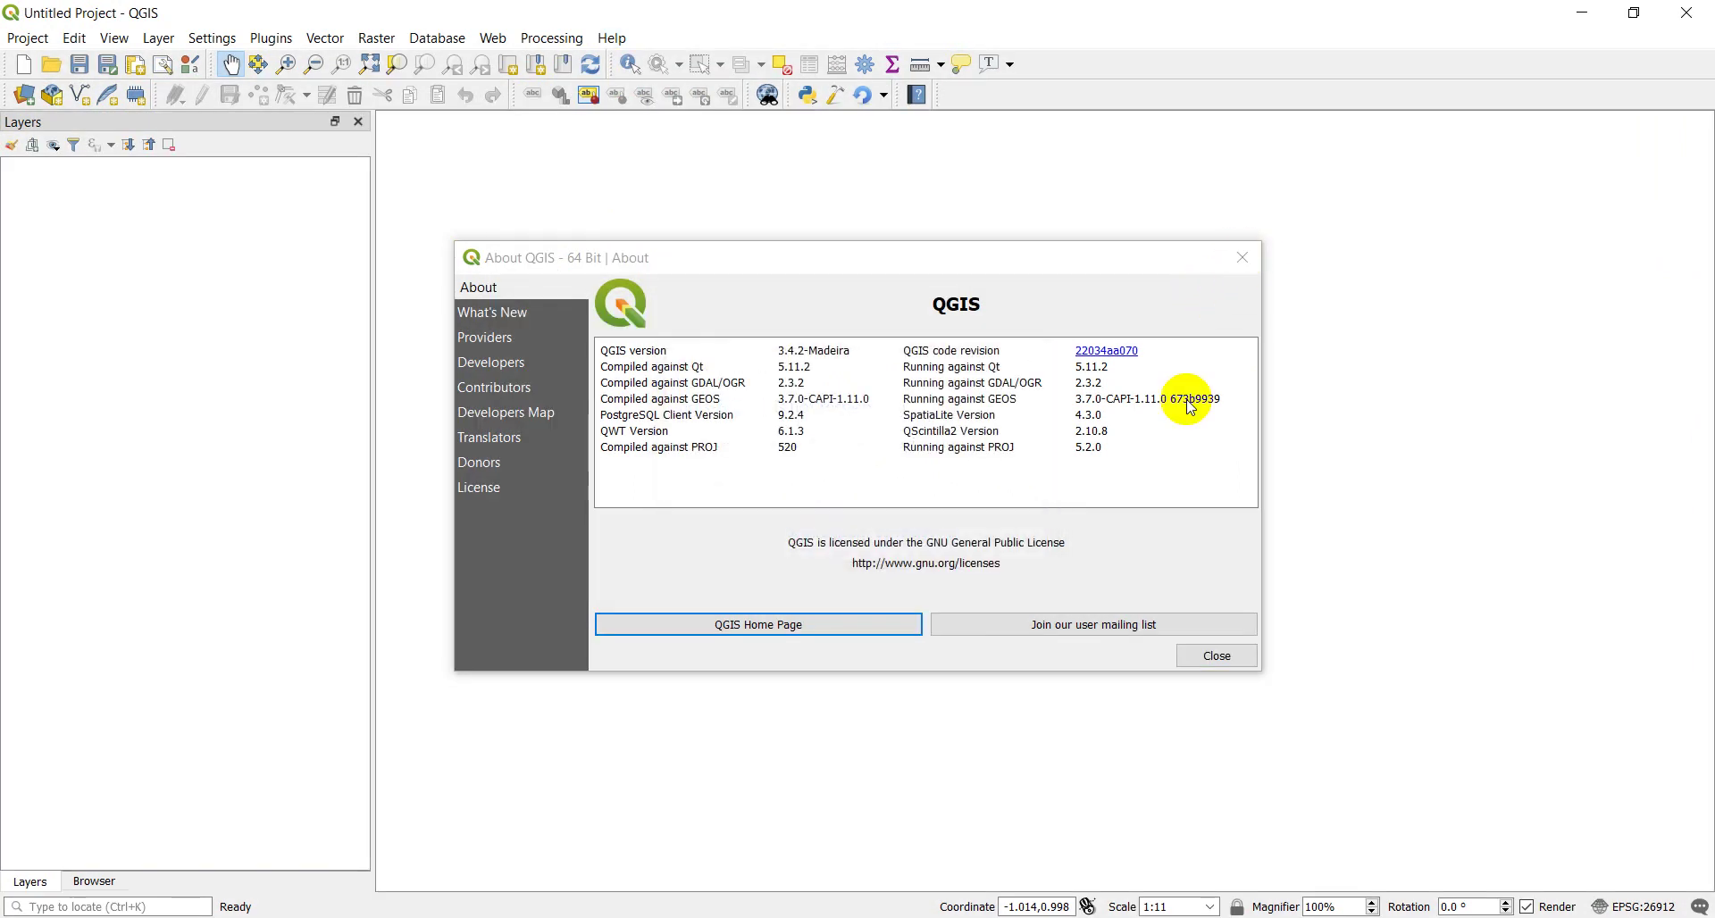
left_click(1233, 658)
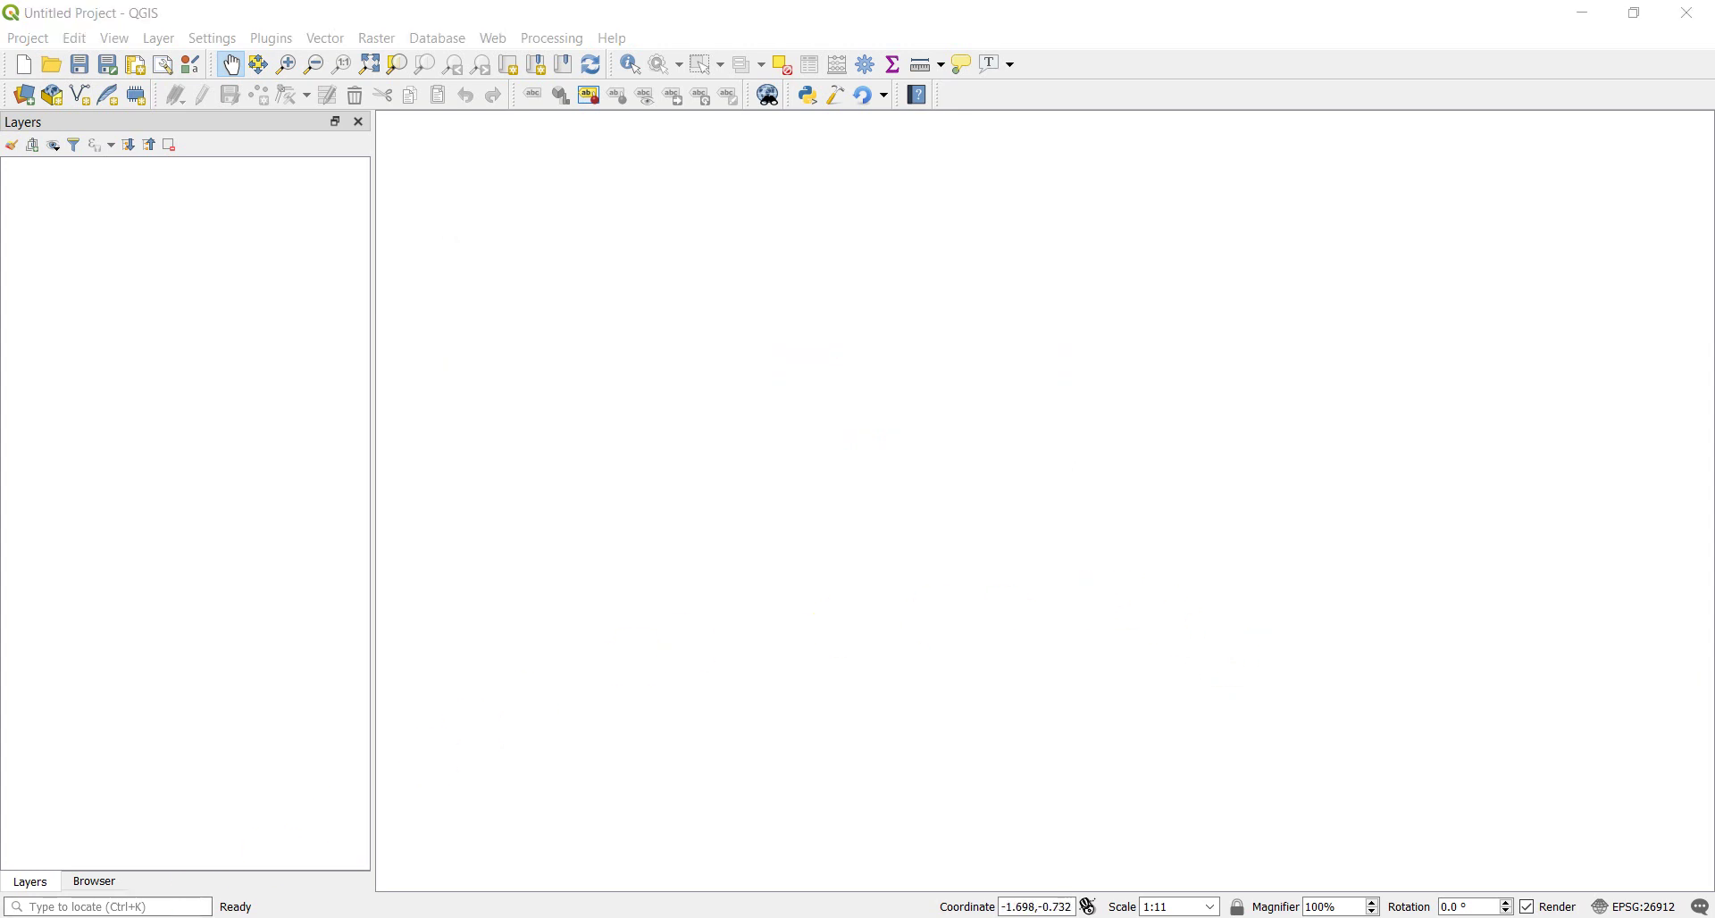
key("super")
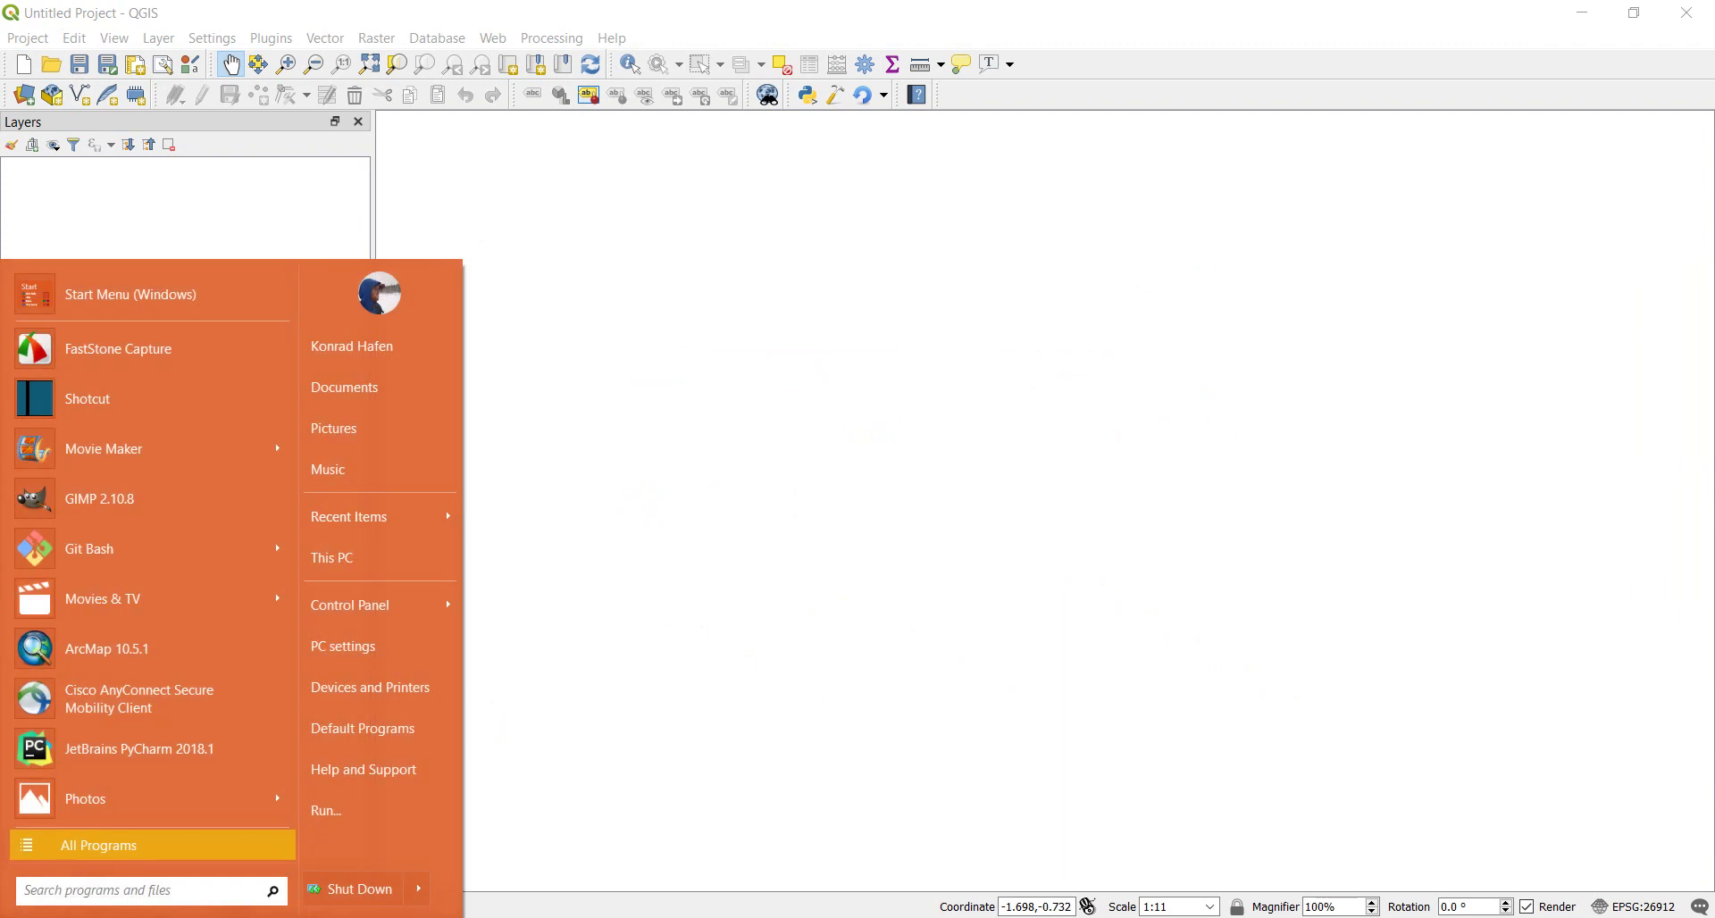
type("qgis")
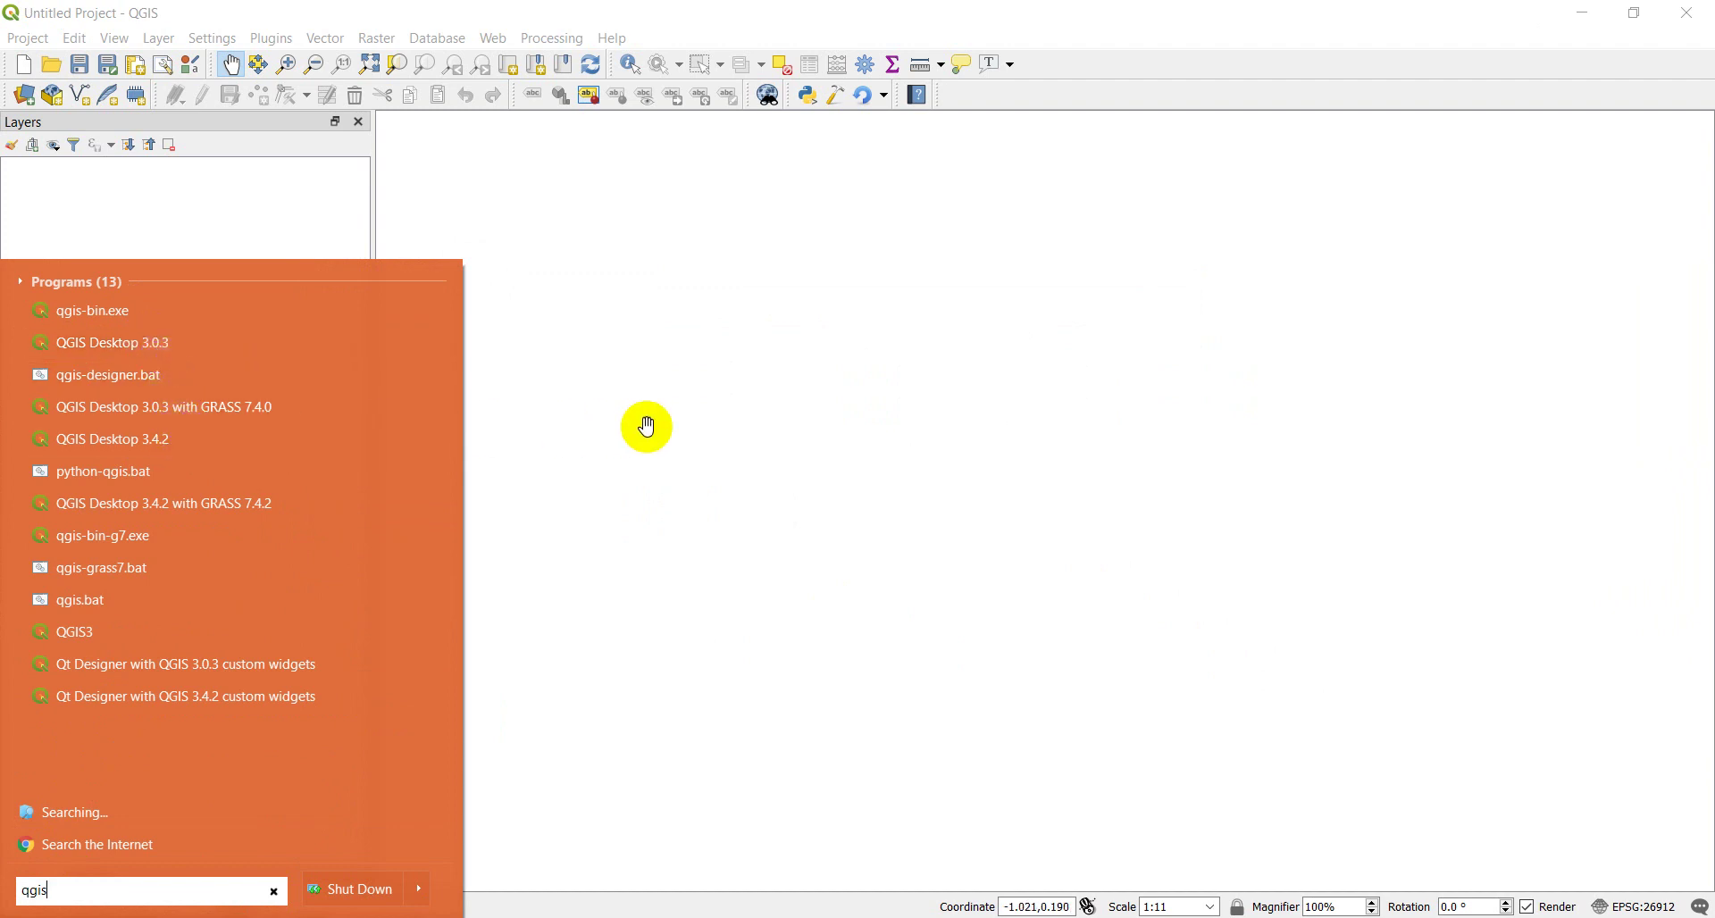
left_click(702, 12)
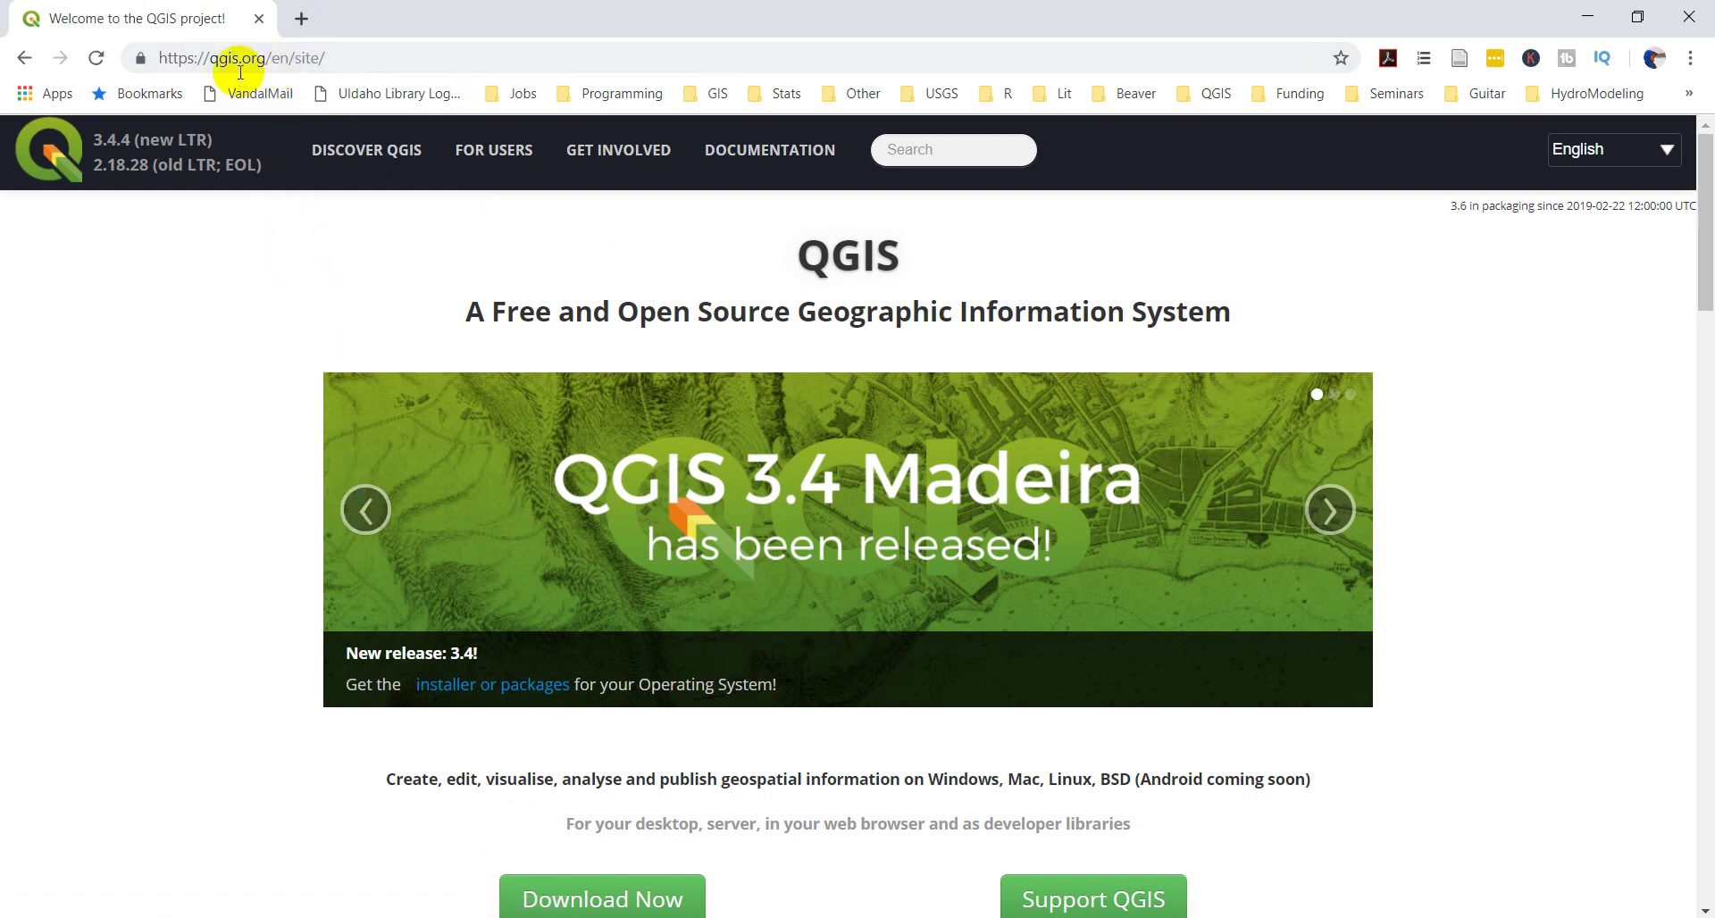
- Save the 64-bit OSGeo4W installer osgeo4w-setup-x86_64 (1).exe from qgis.org's download page
scroll(219, 406, "down", 2)
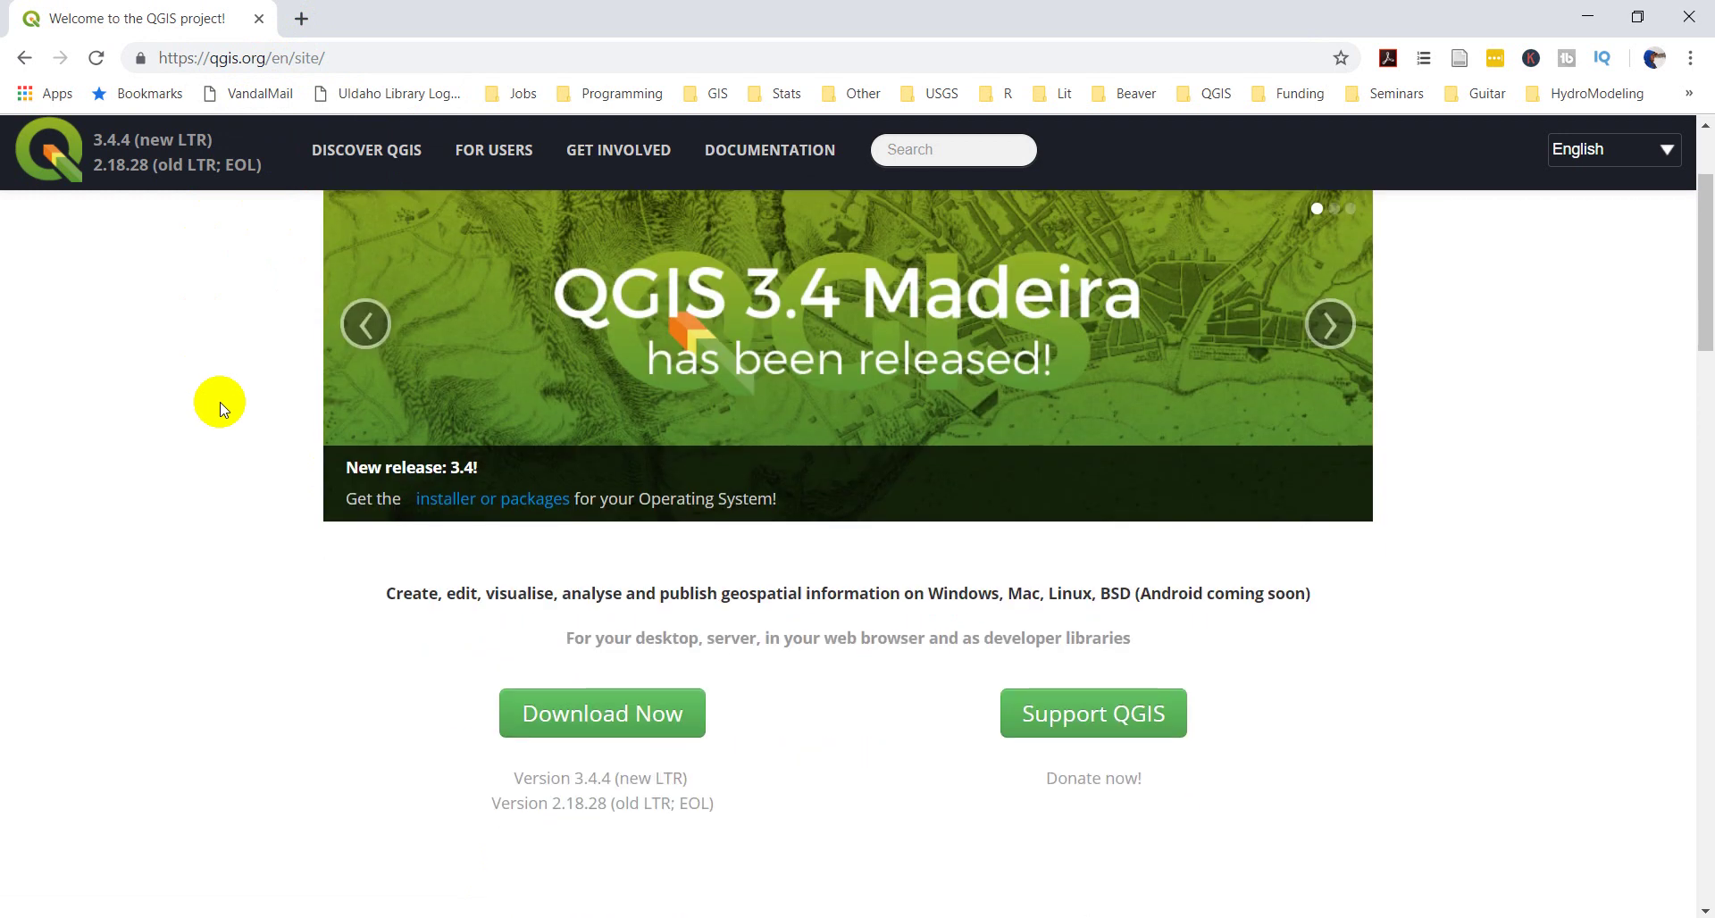
left_click(654, 727)
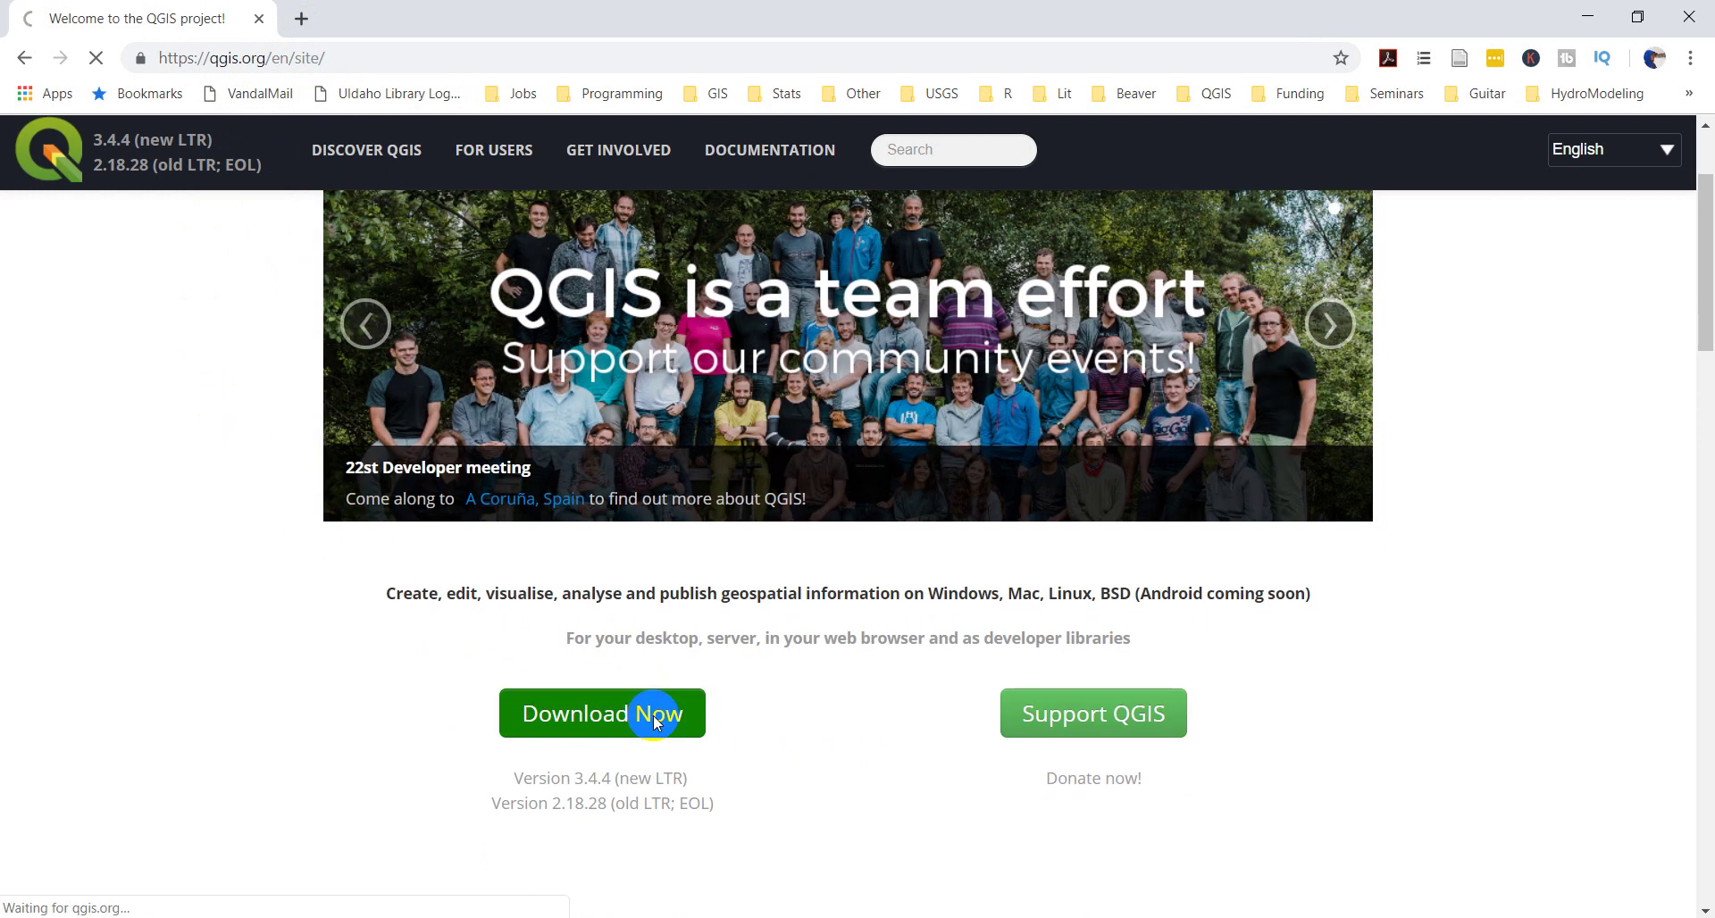
scroll(632, 720, "down", 2)
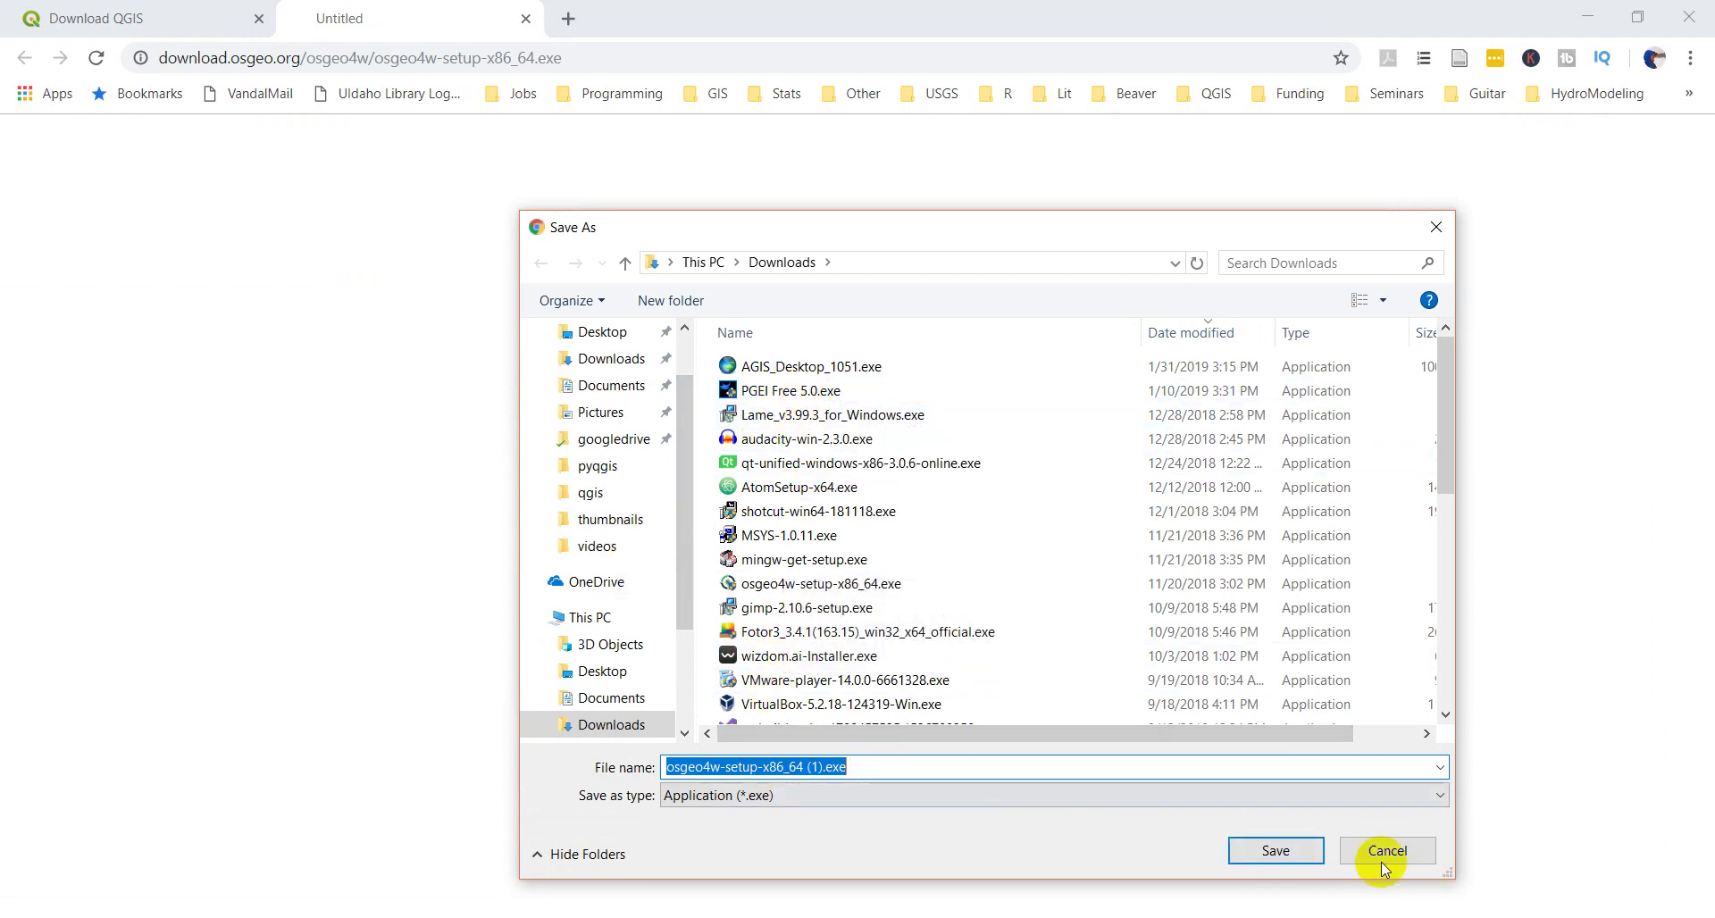
left_click(1279, 852)
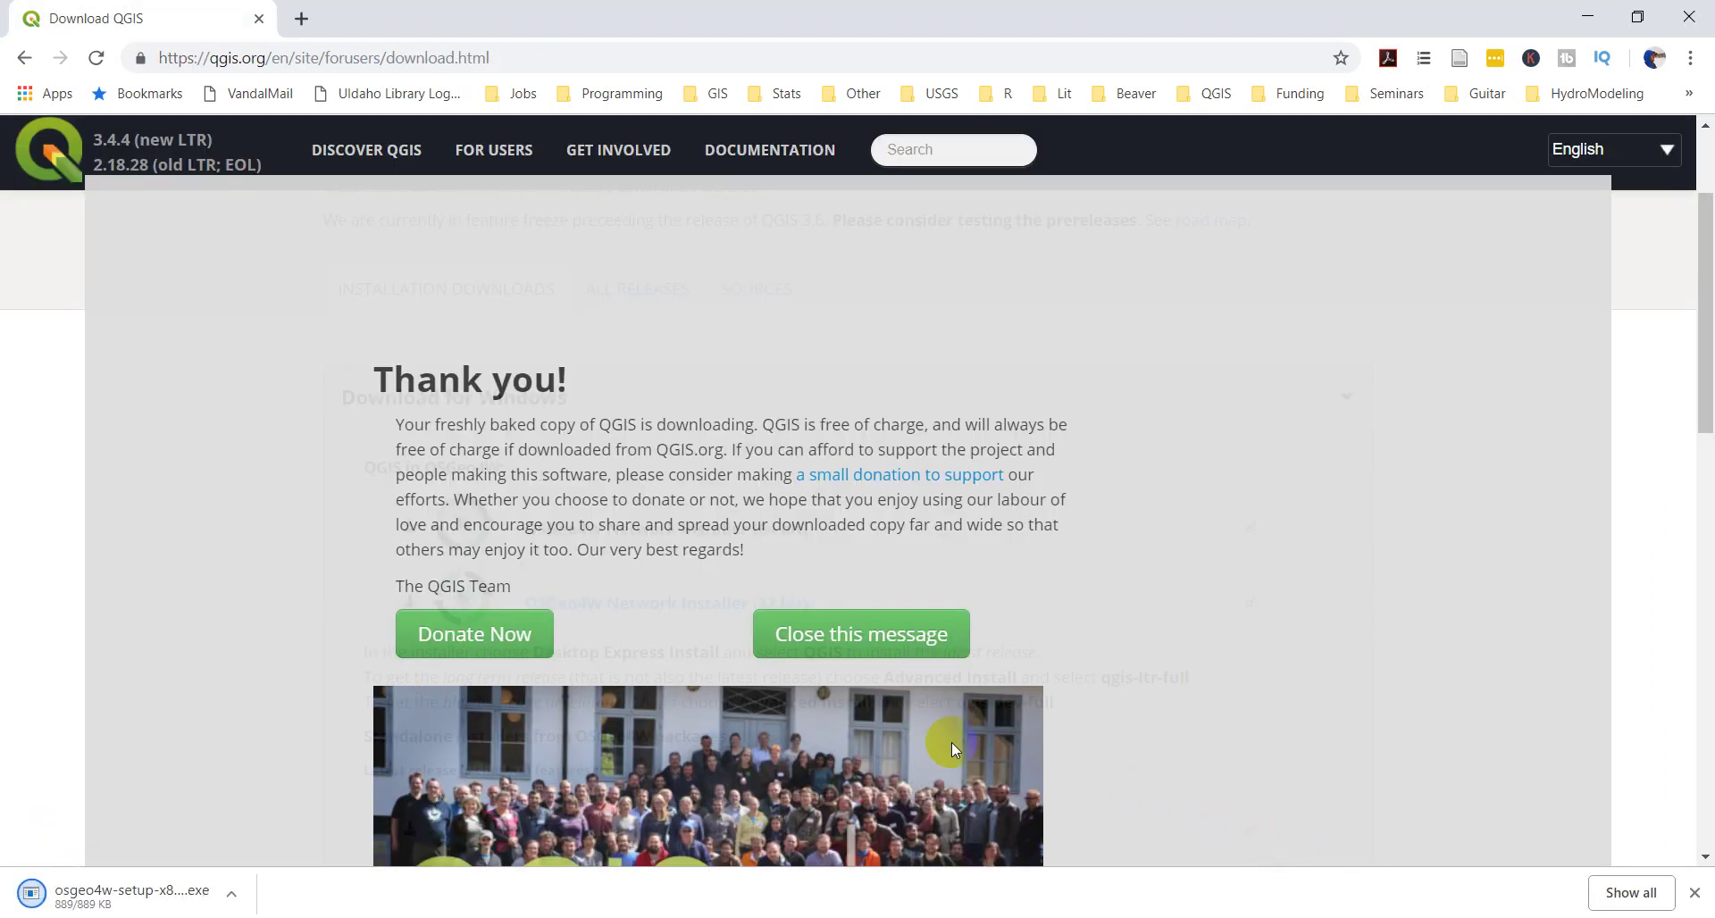
left_click(235, 896)
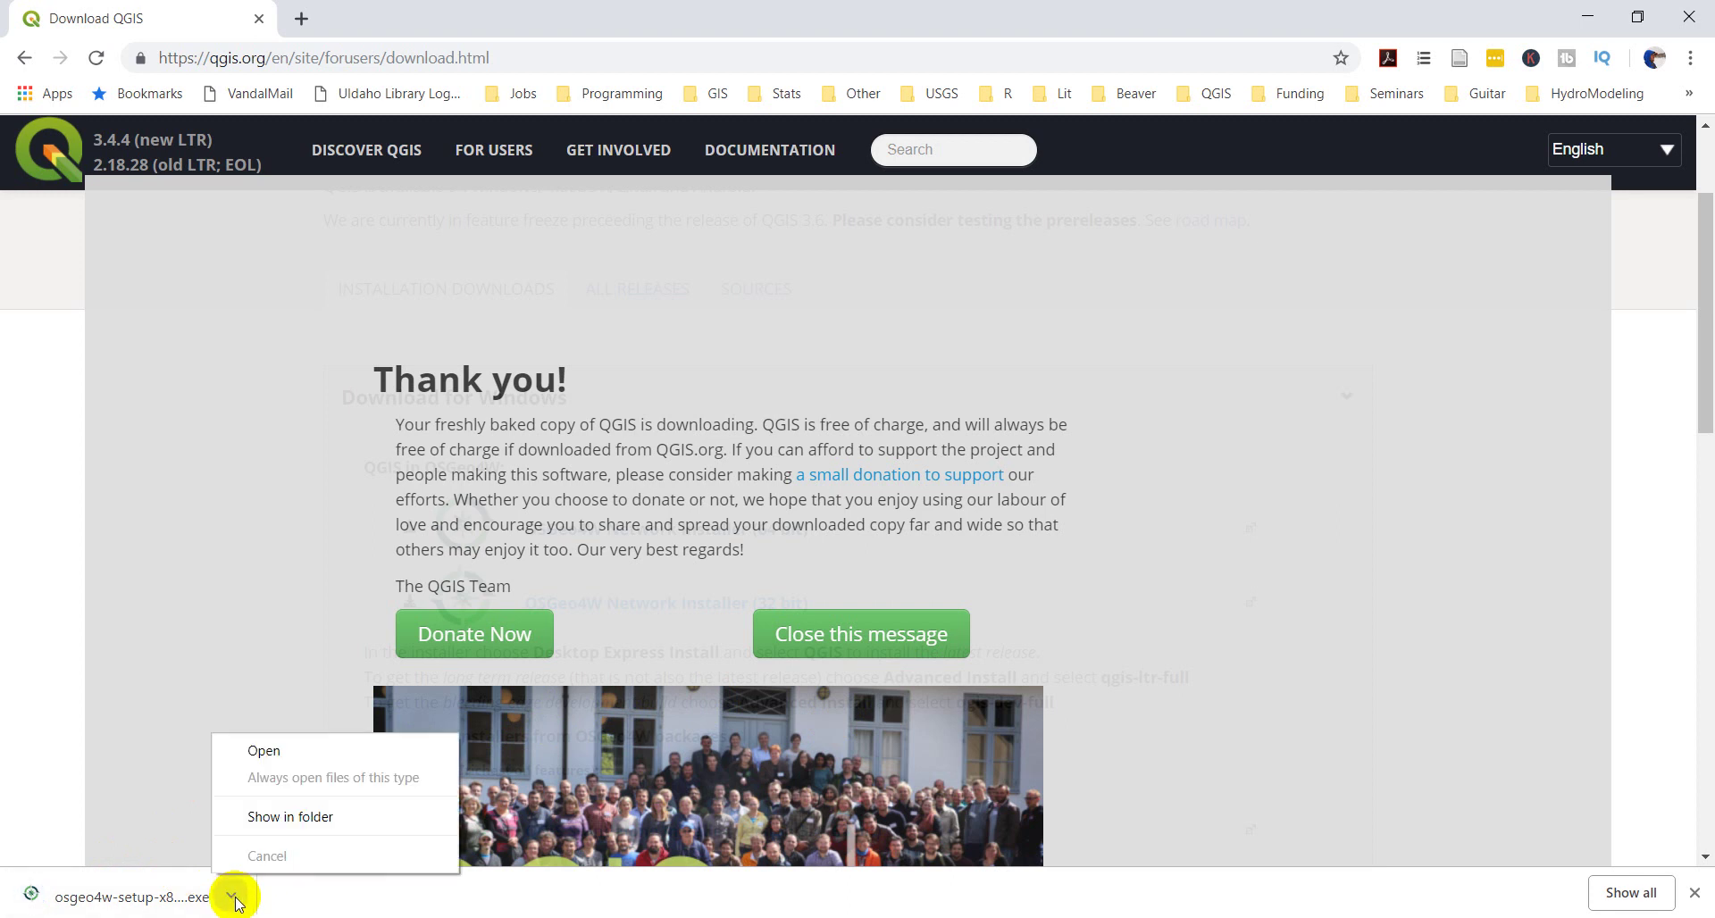
- Run osgeo4w-setup-x86_64 (1).exe from the Downloads folder and minimize Explorer
left_click(293, 816)
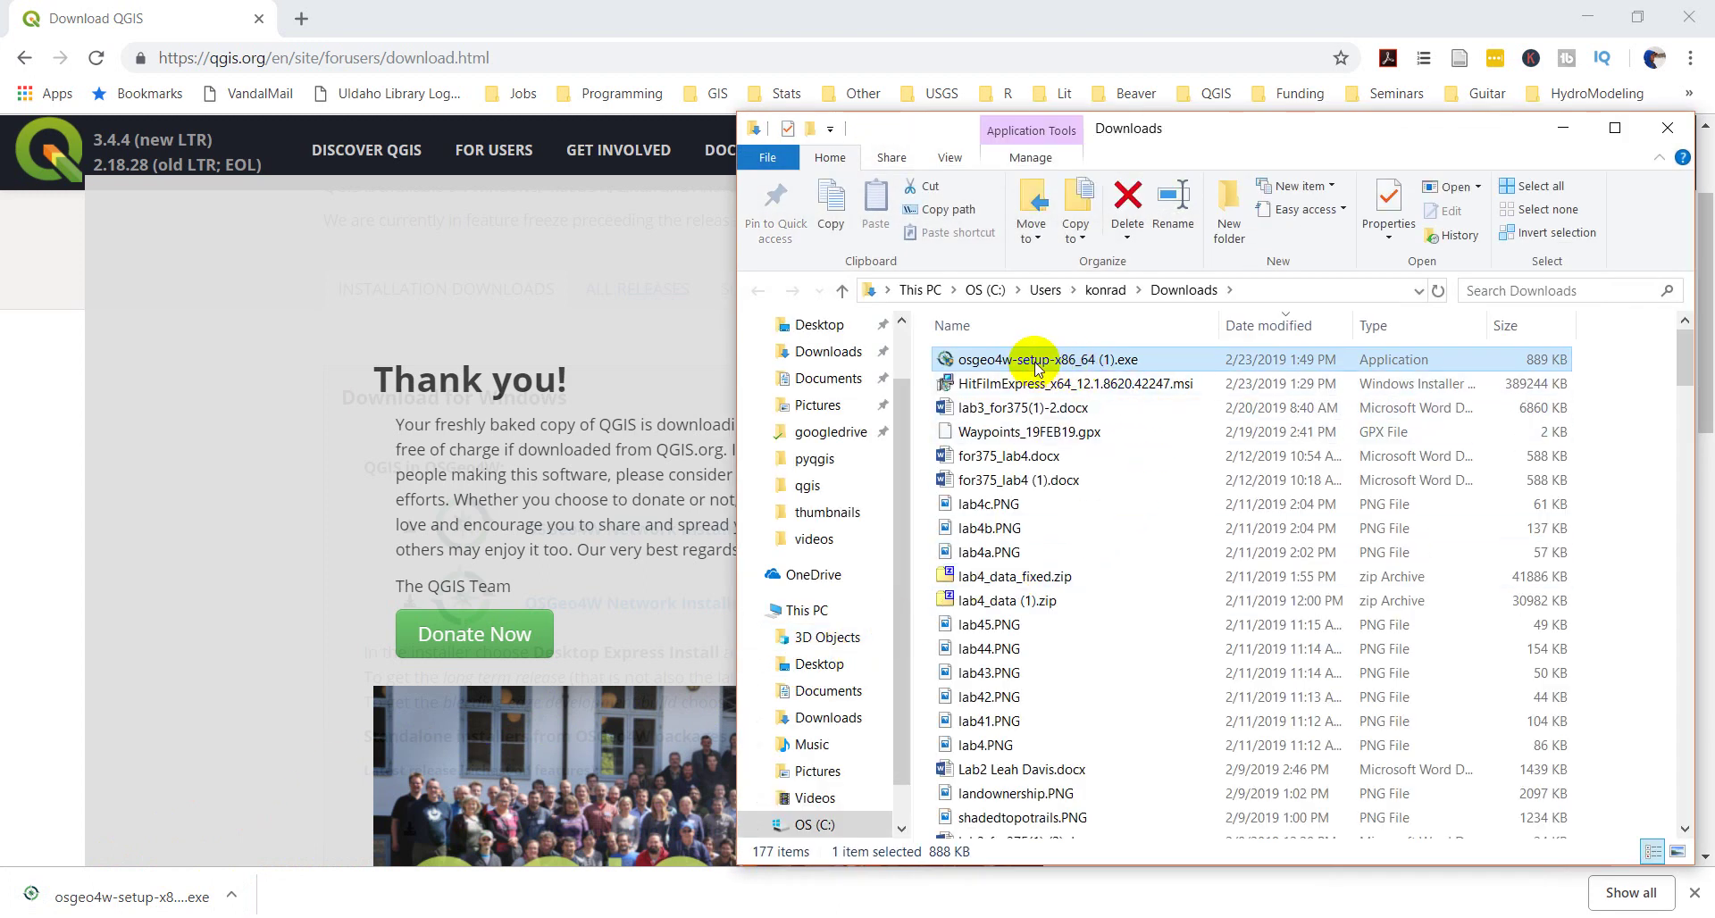
left_click(1561, 130)
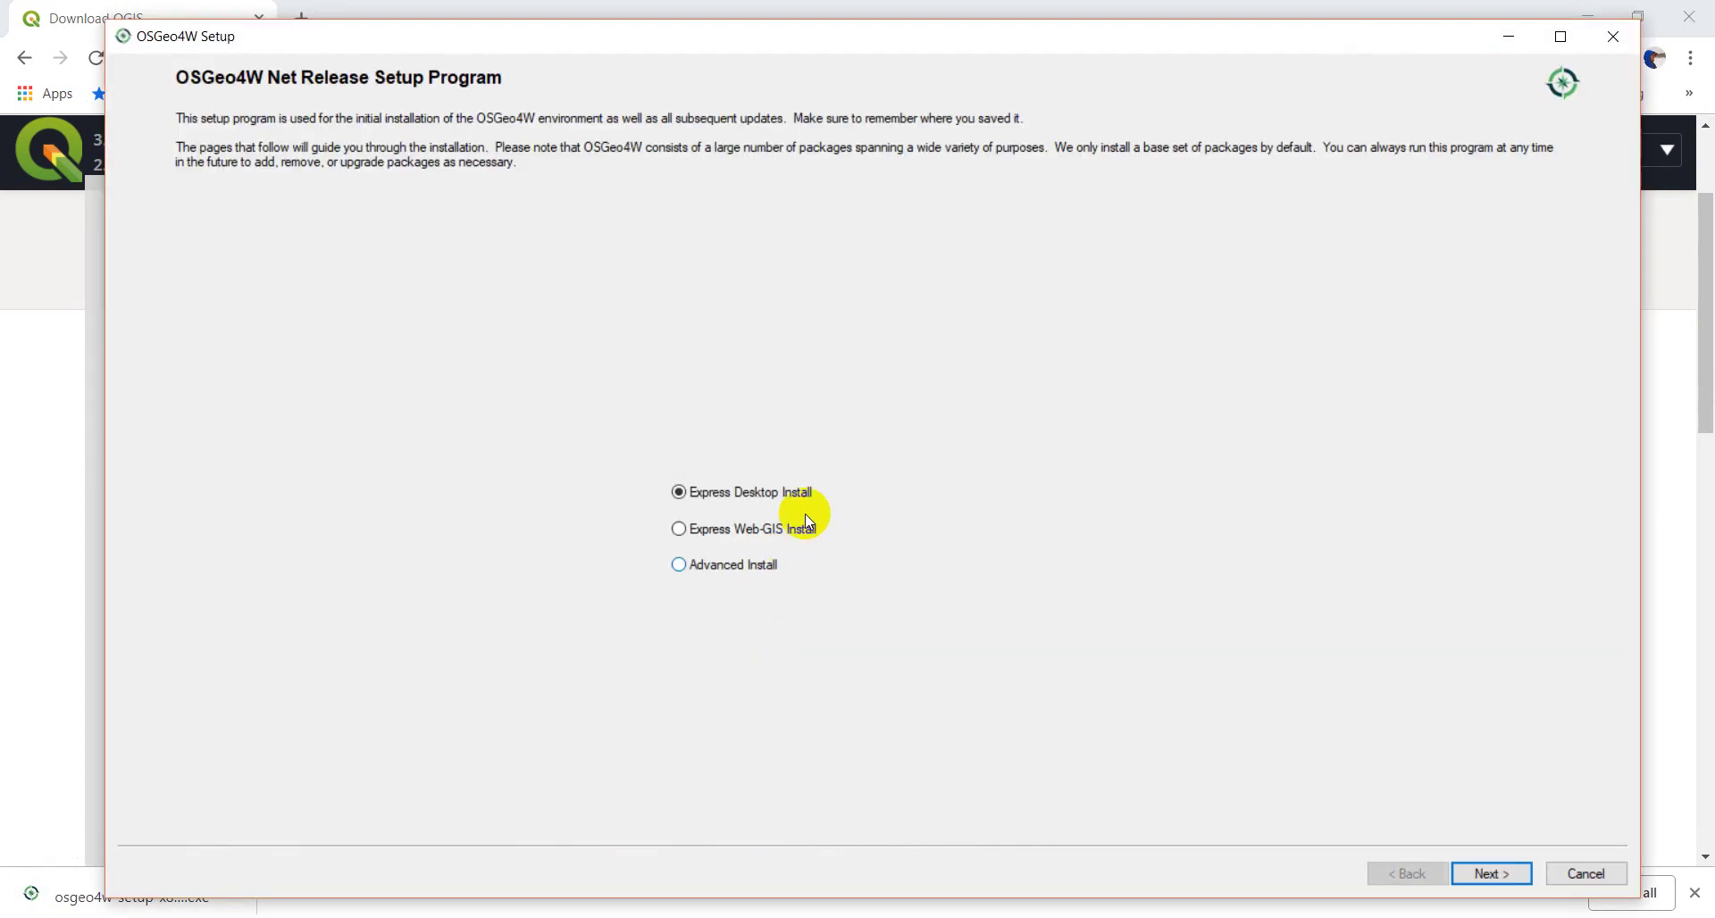
- Choose Advanced Install from the internet, keeping the C:\OSGeo4W64 root directory
left_click(680, 567)
left_click(1505, 876)
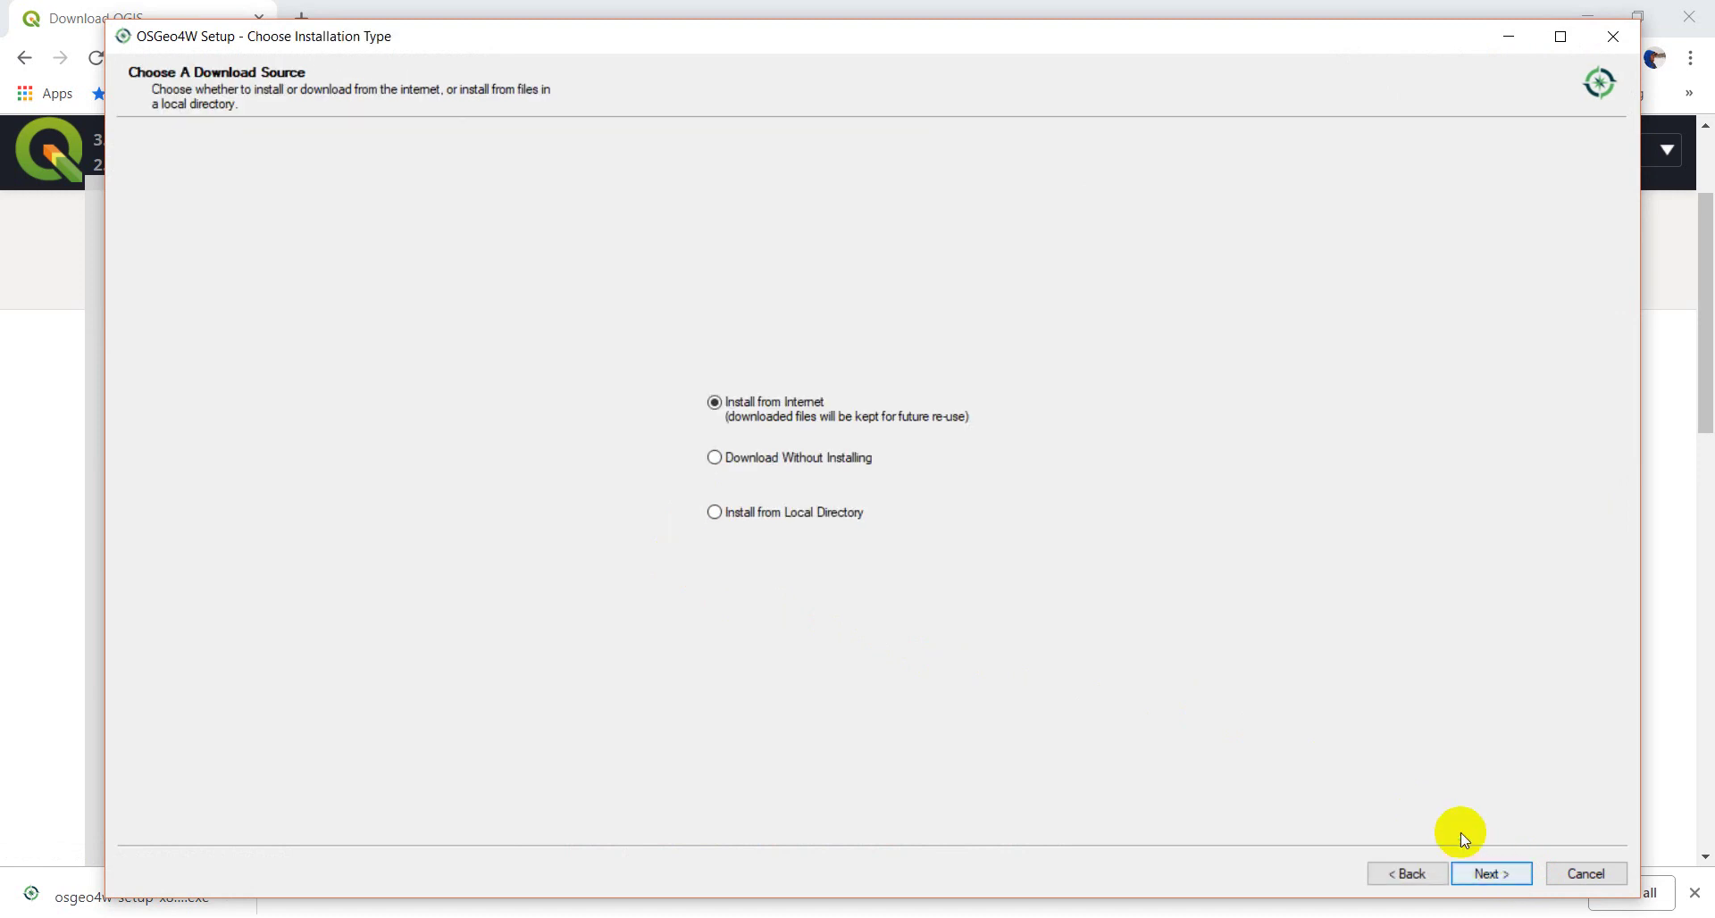
left_click(1488, 877)
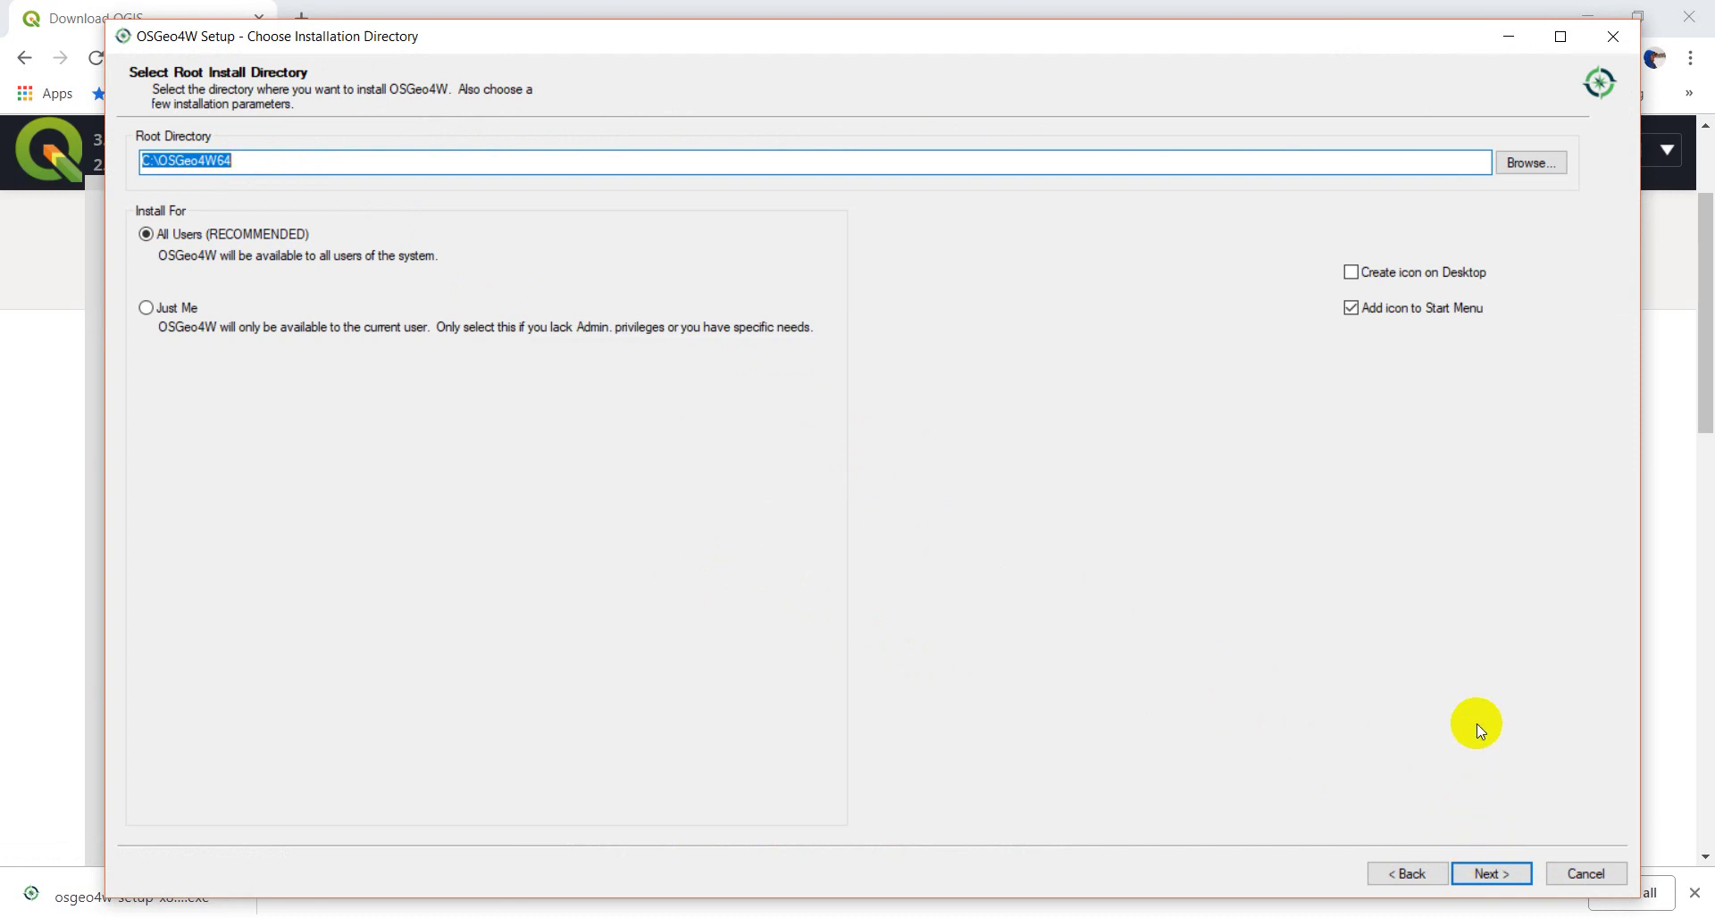
left_click(1514, 884)
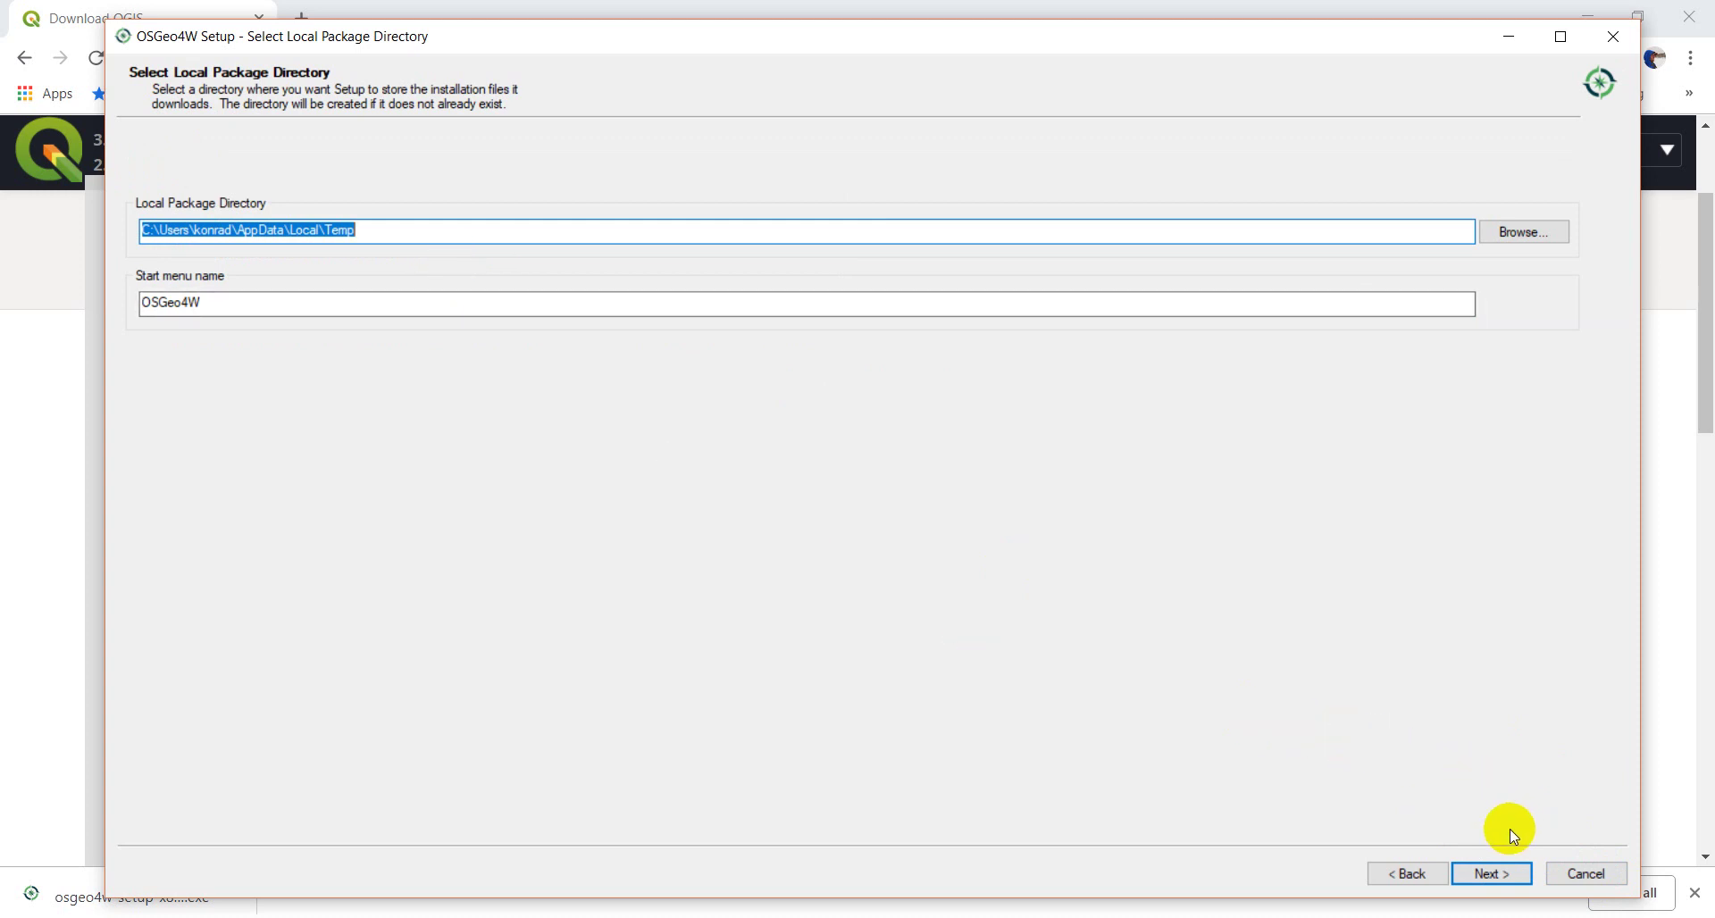
- Keep the default package directory, direct connection and download site, and expand Desktop packages
left_click(1502, 875)
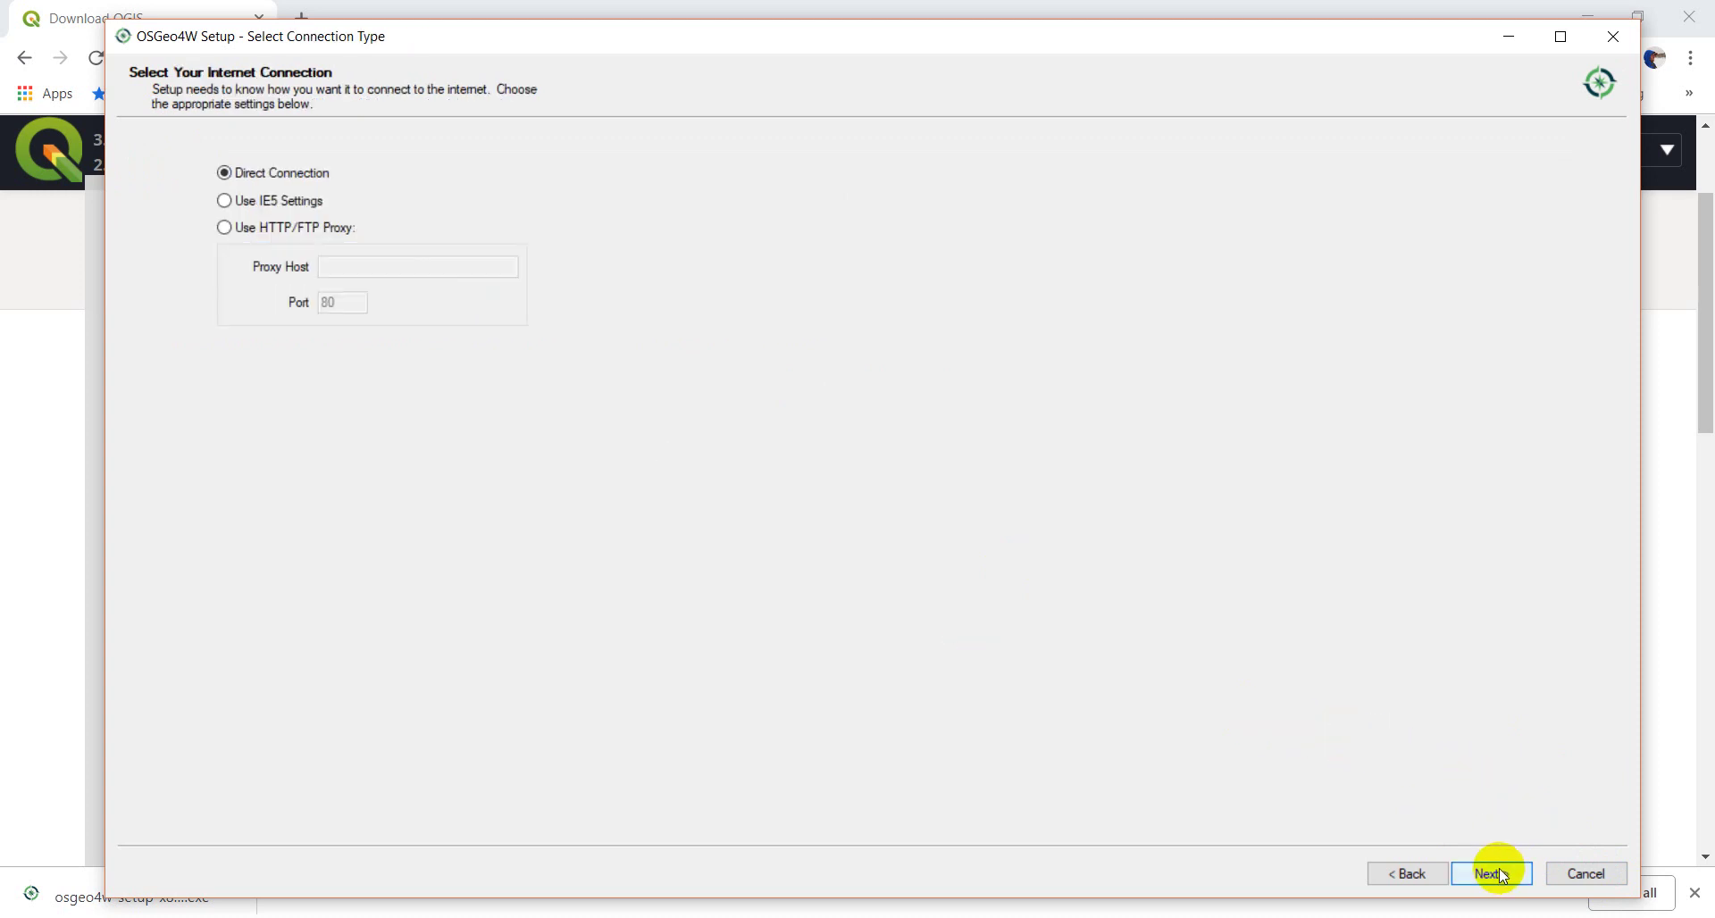
left_click(1502, 873)
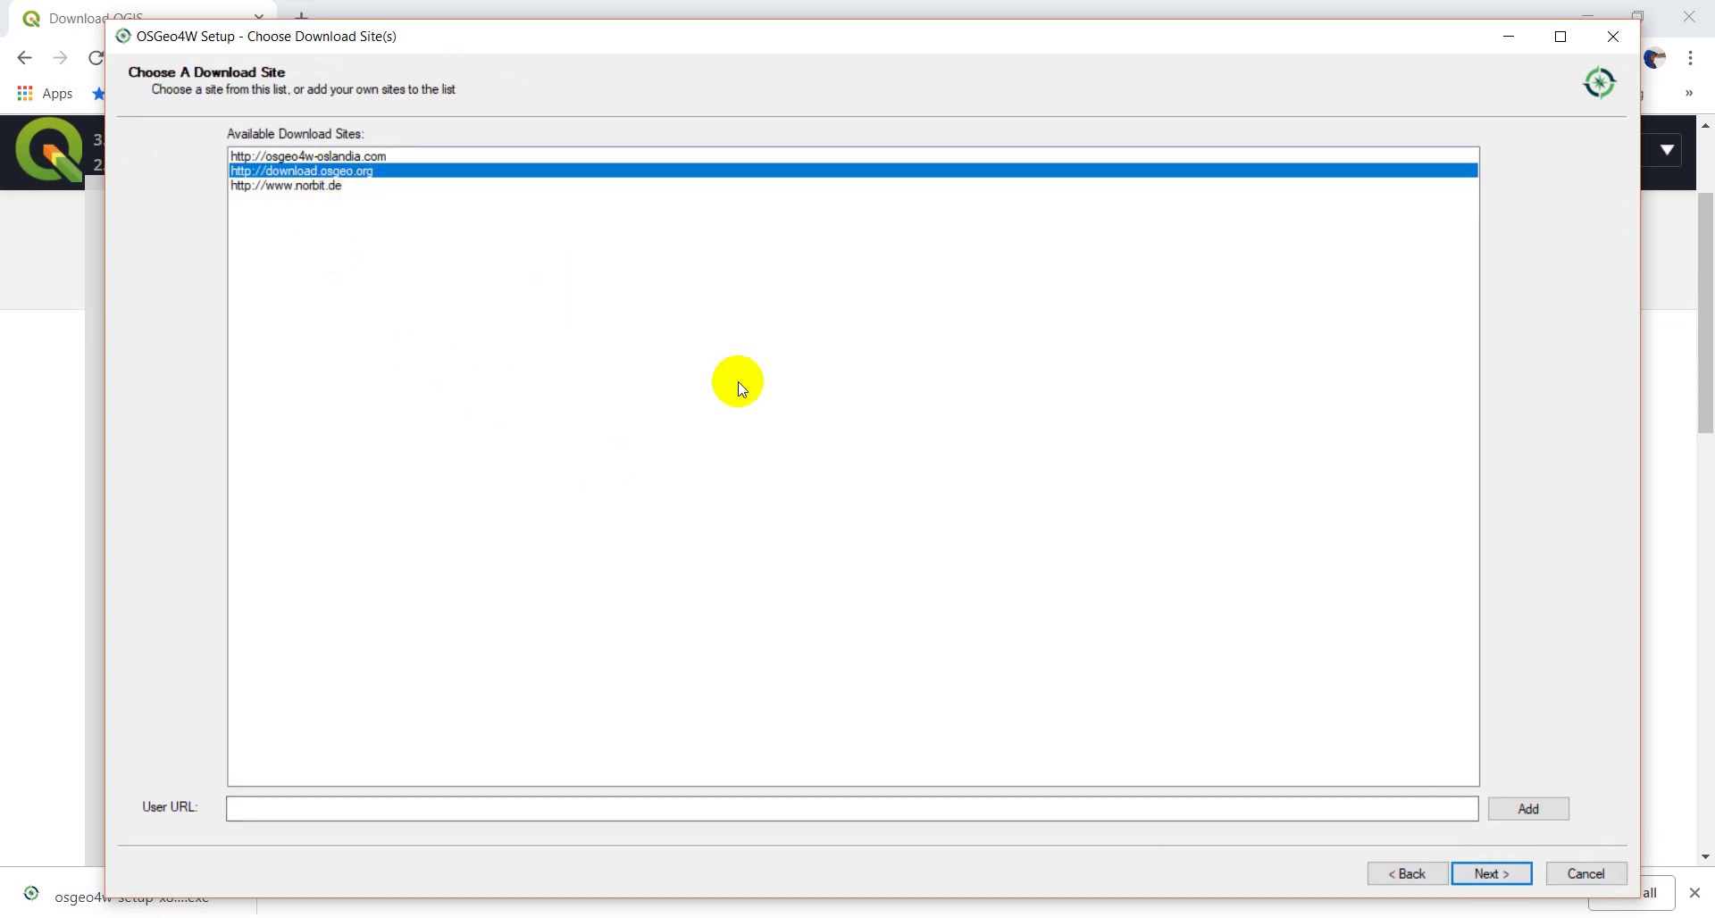
left_click(1502, 868)
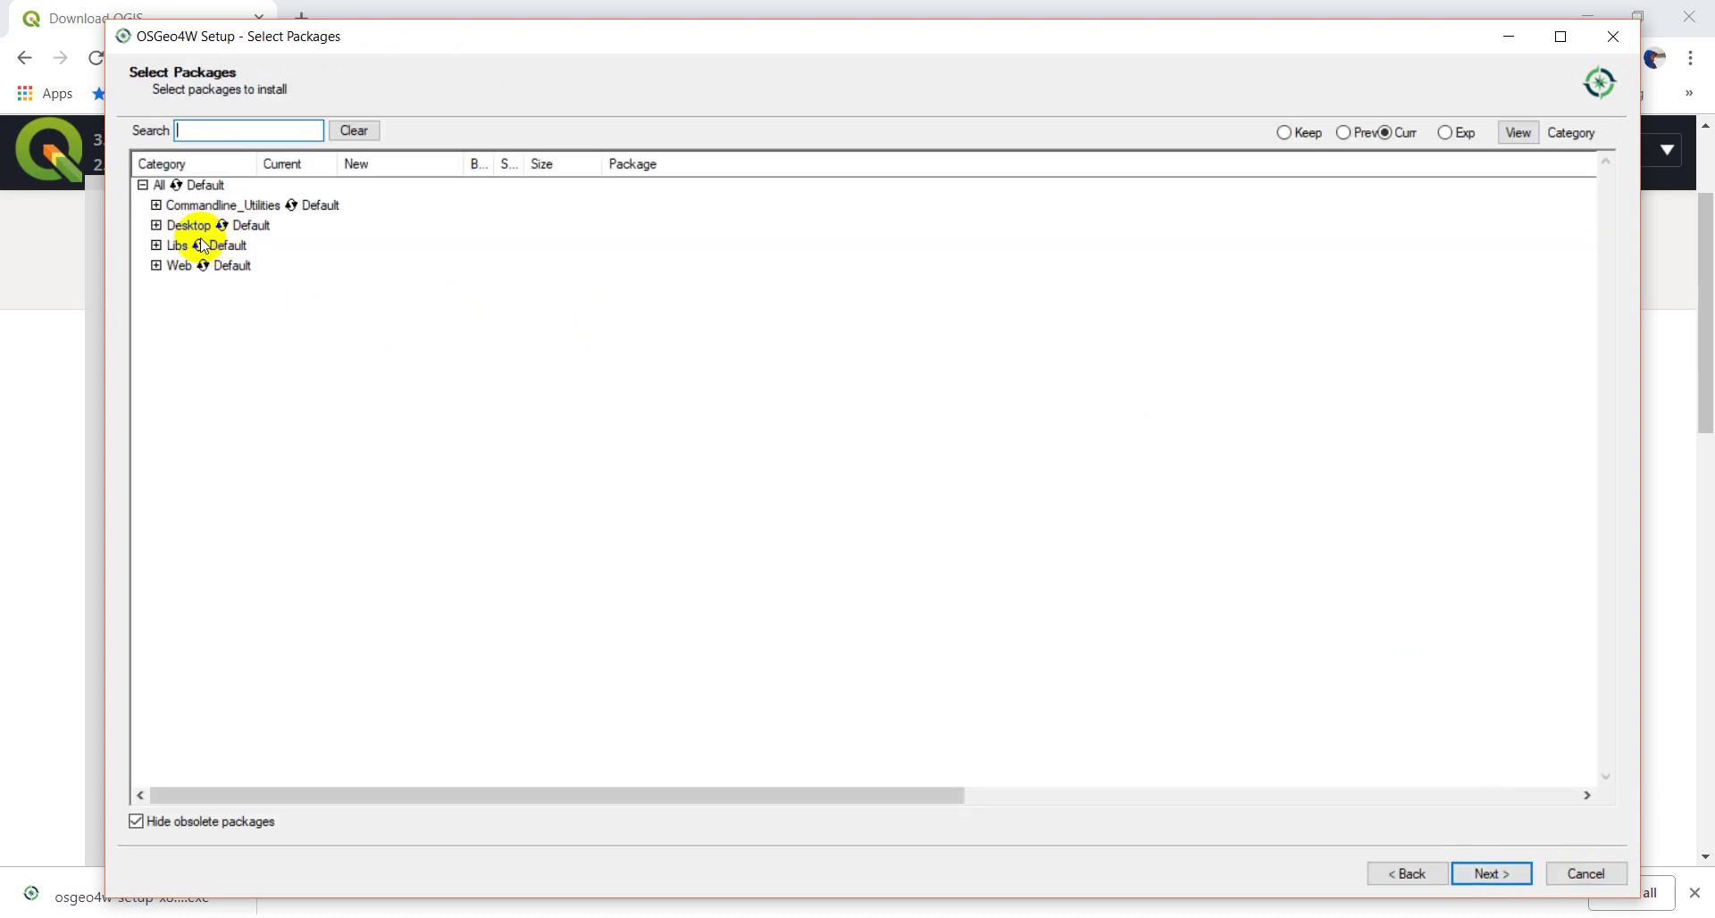
left_click(156, 226)
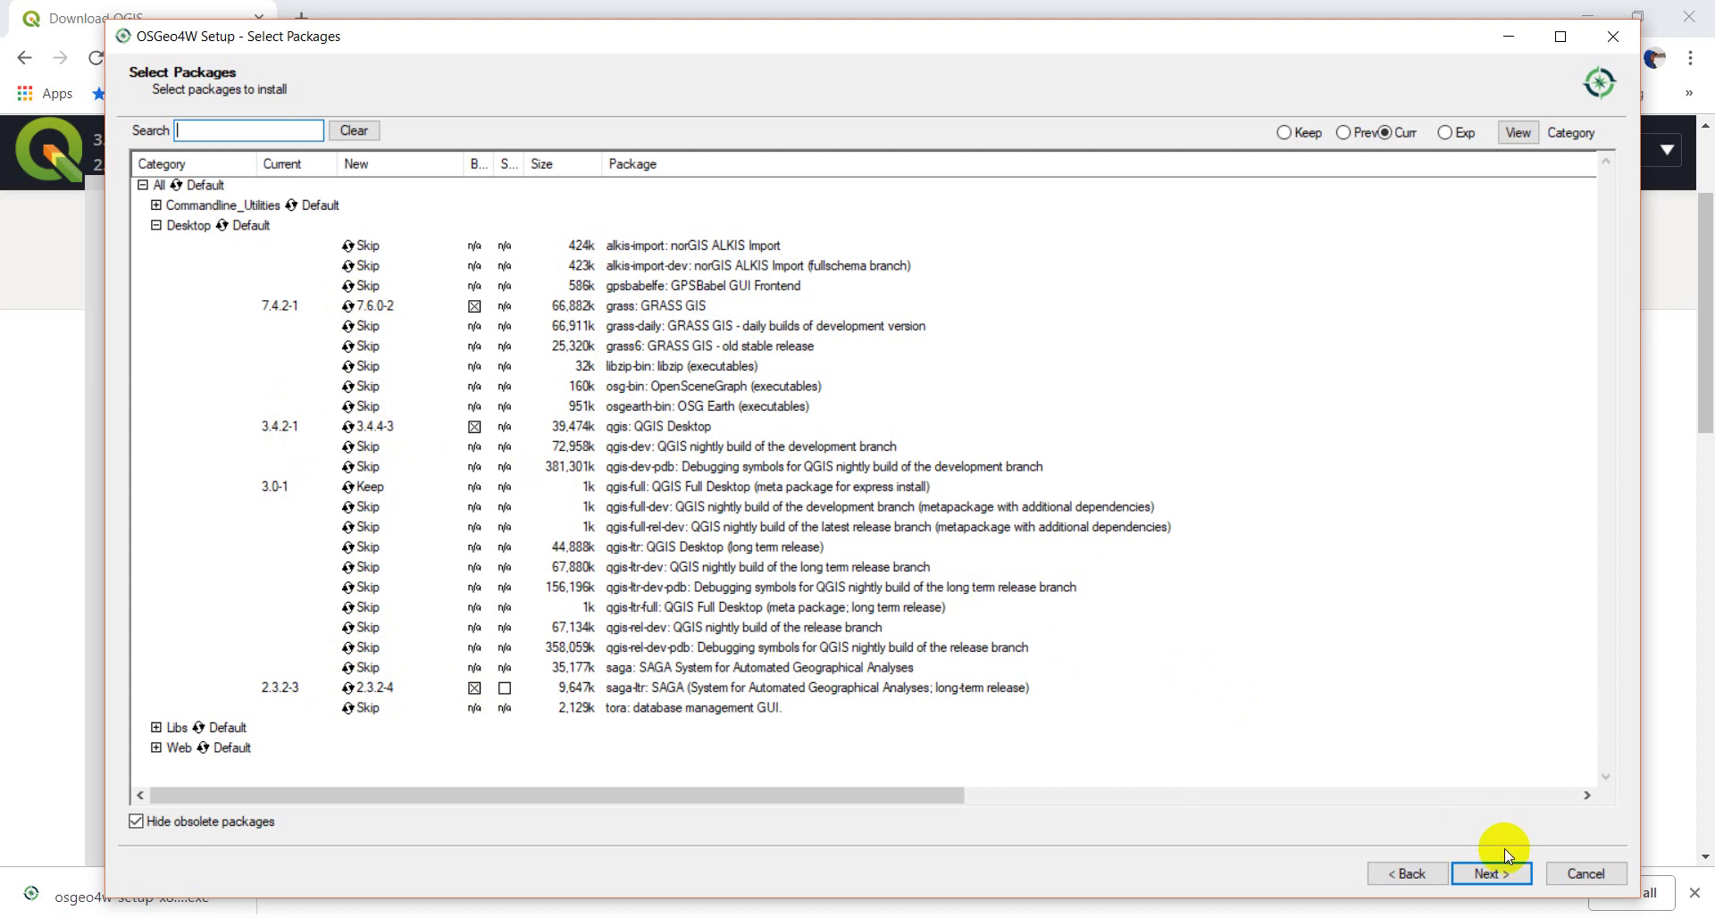
- Accept the qgis 3.4.4-3 upgrade and its required dependencies
left_click(1513, 871)
left_click(1513, 872)
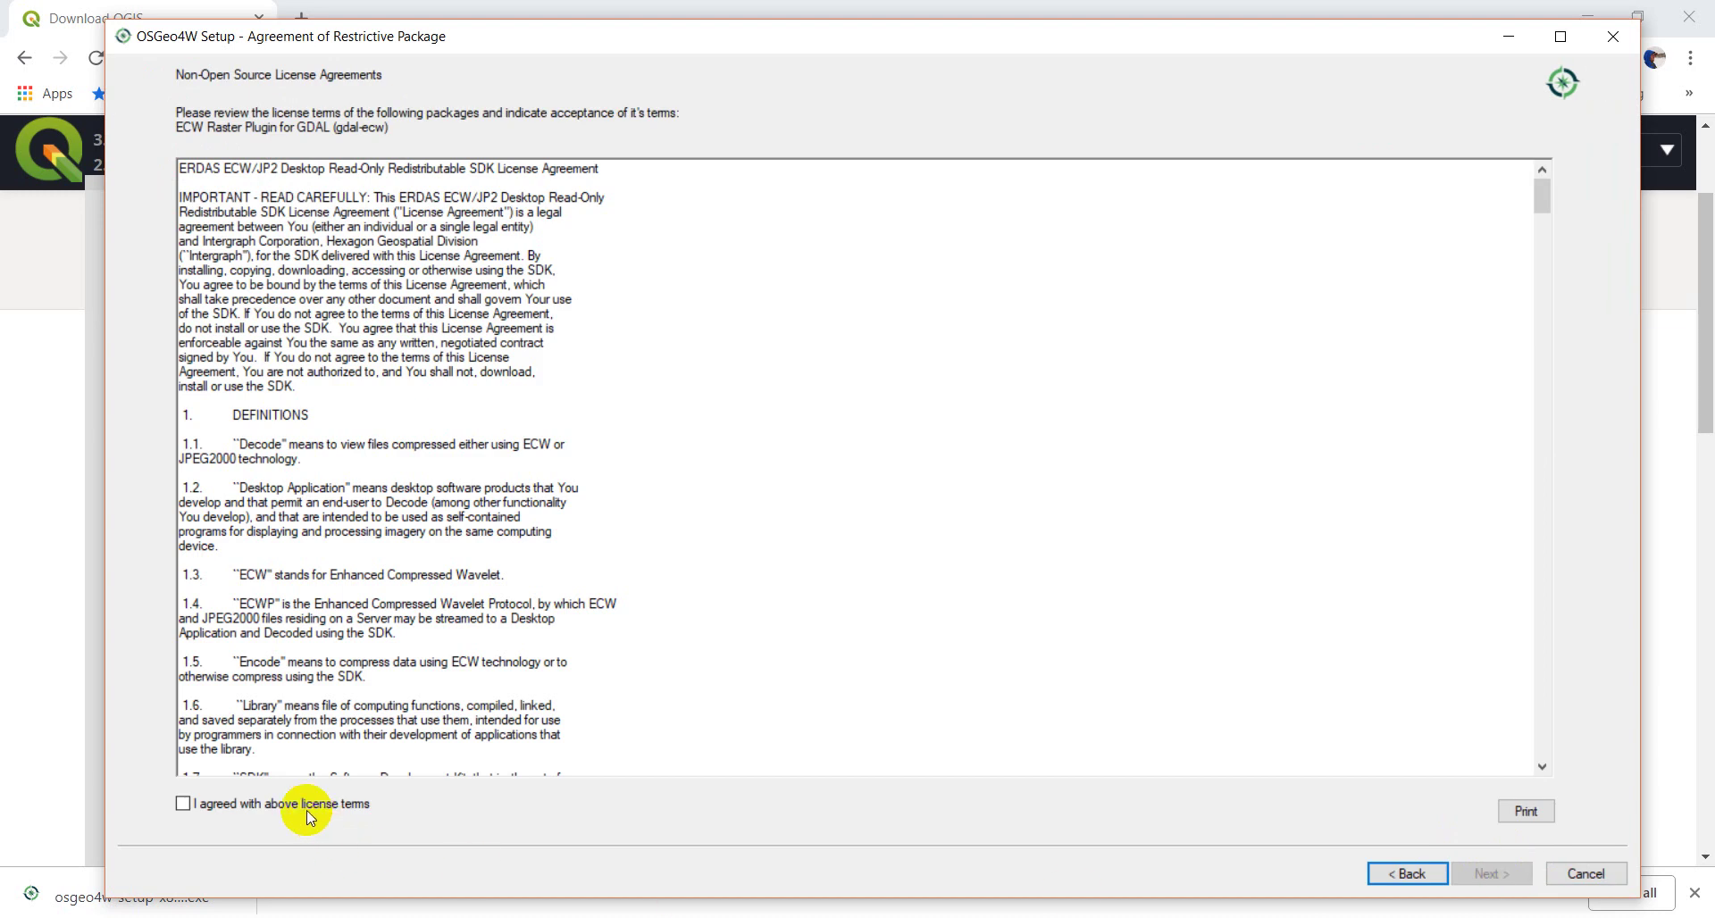
- Tick 'I agreed with above license terms' for ECW, MrSID, HDF4, HDF5 and SZIP, then proceed
left_click(307, 811)
left_click(1494, 877)
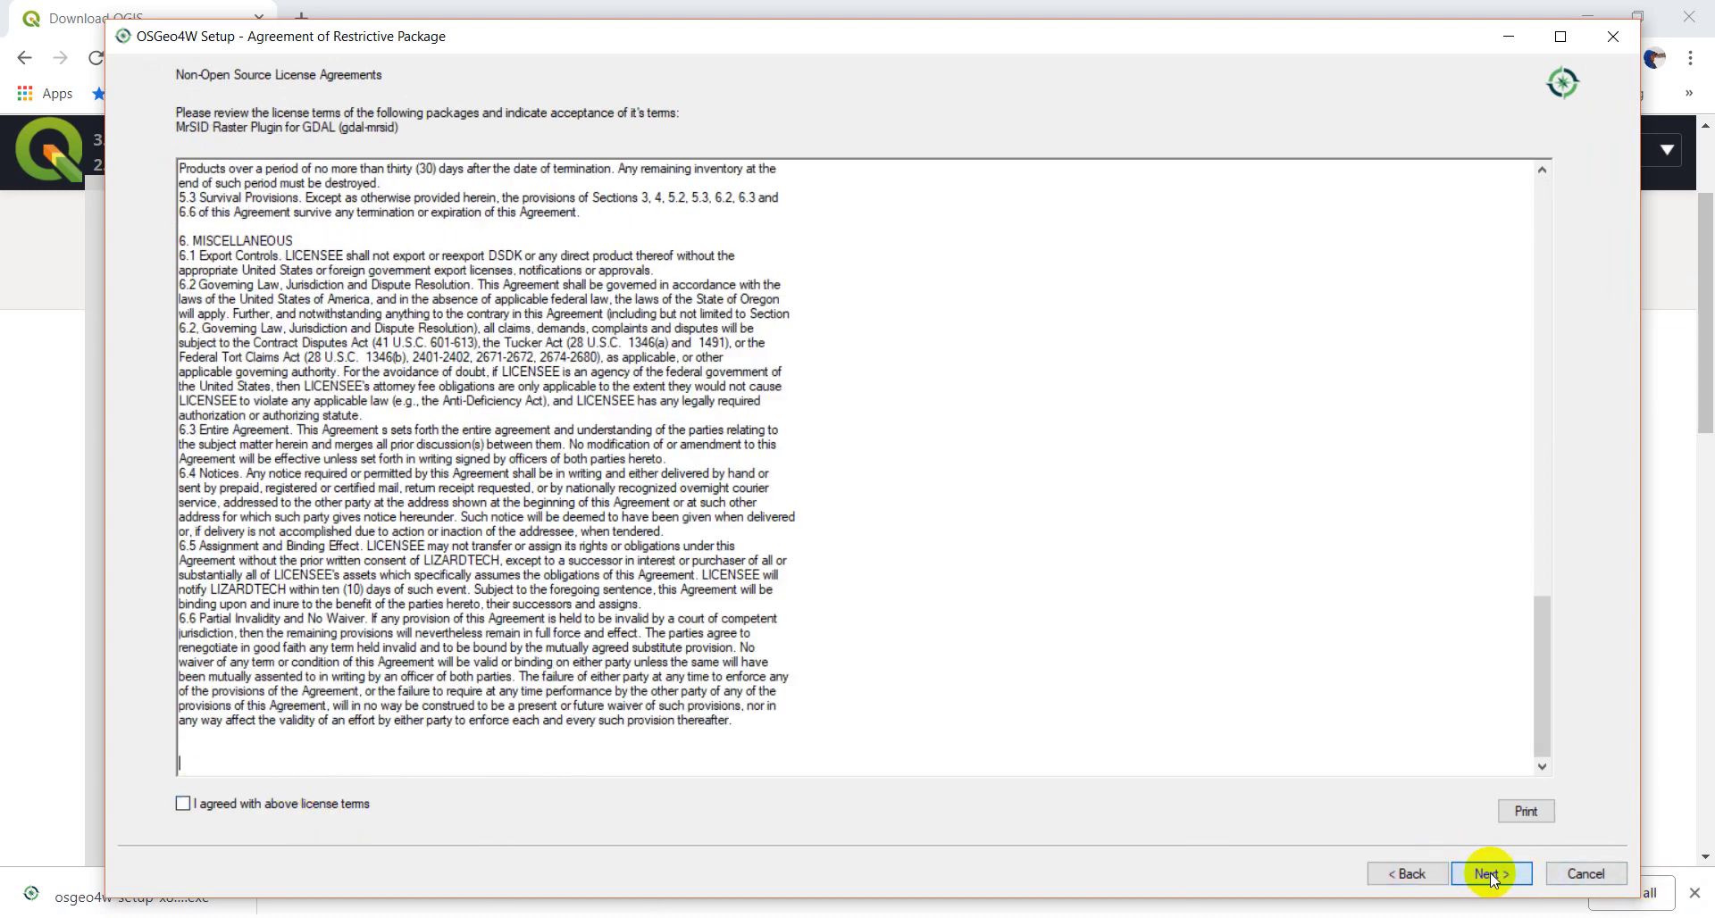
left_click(273, 805)
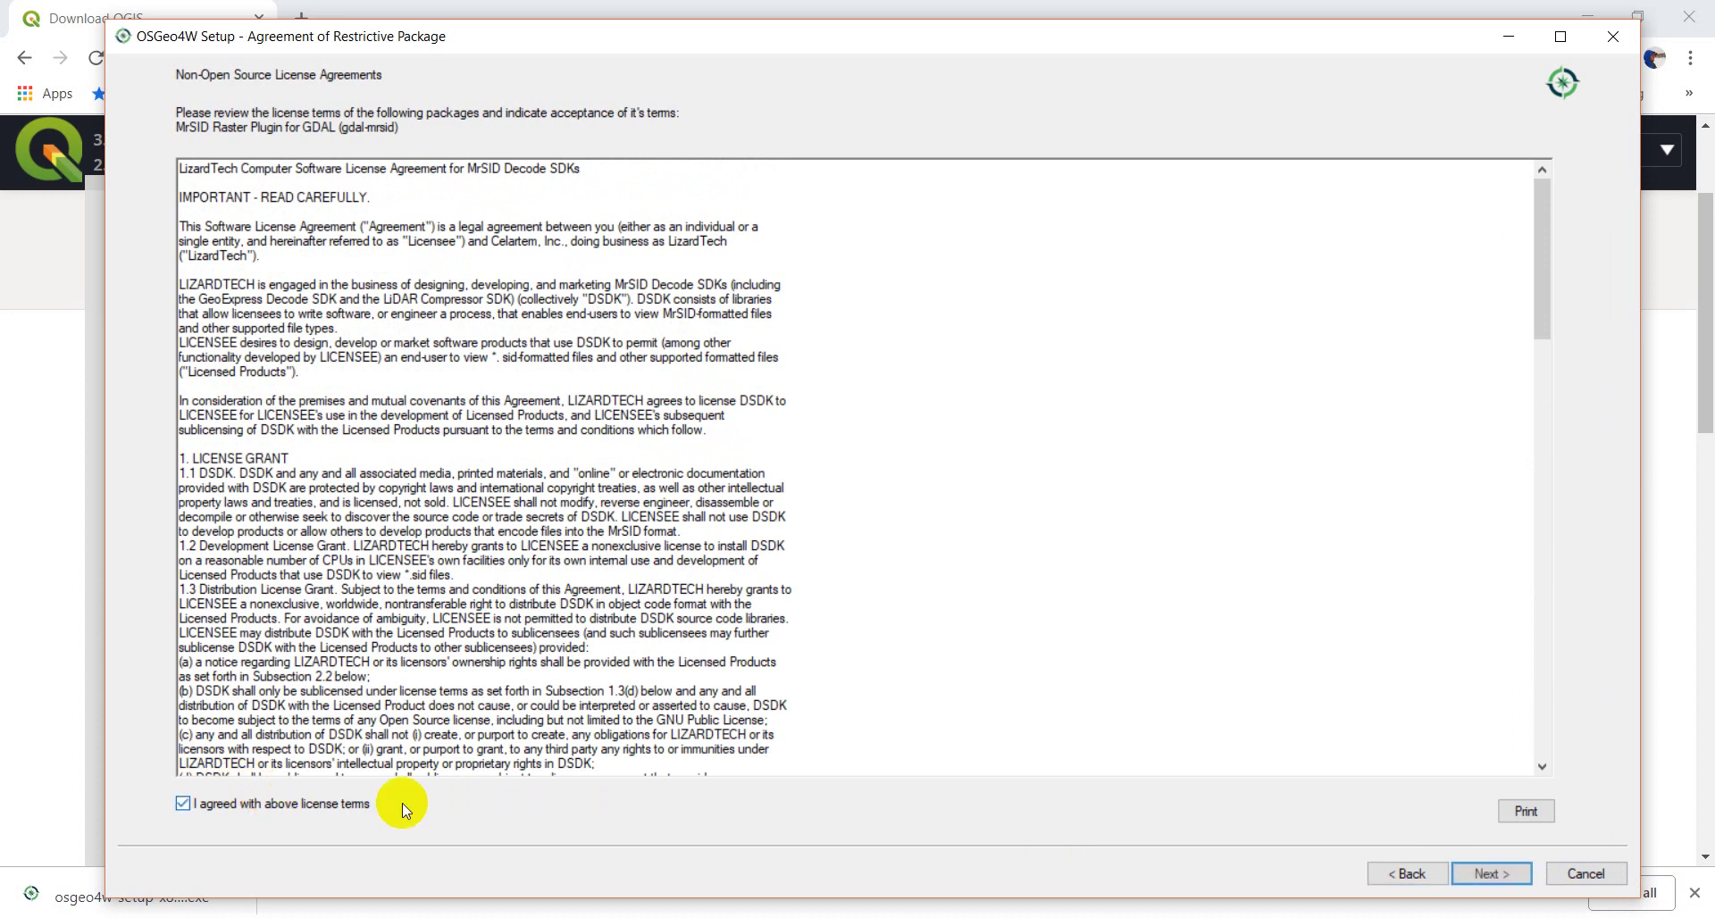
left_click(1494, 873)
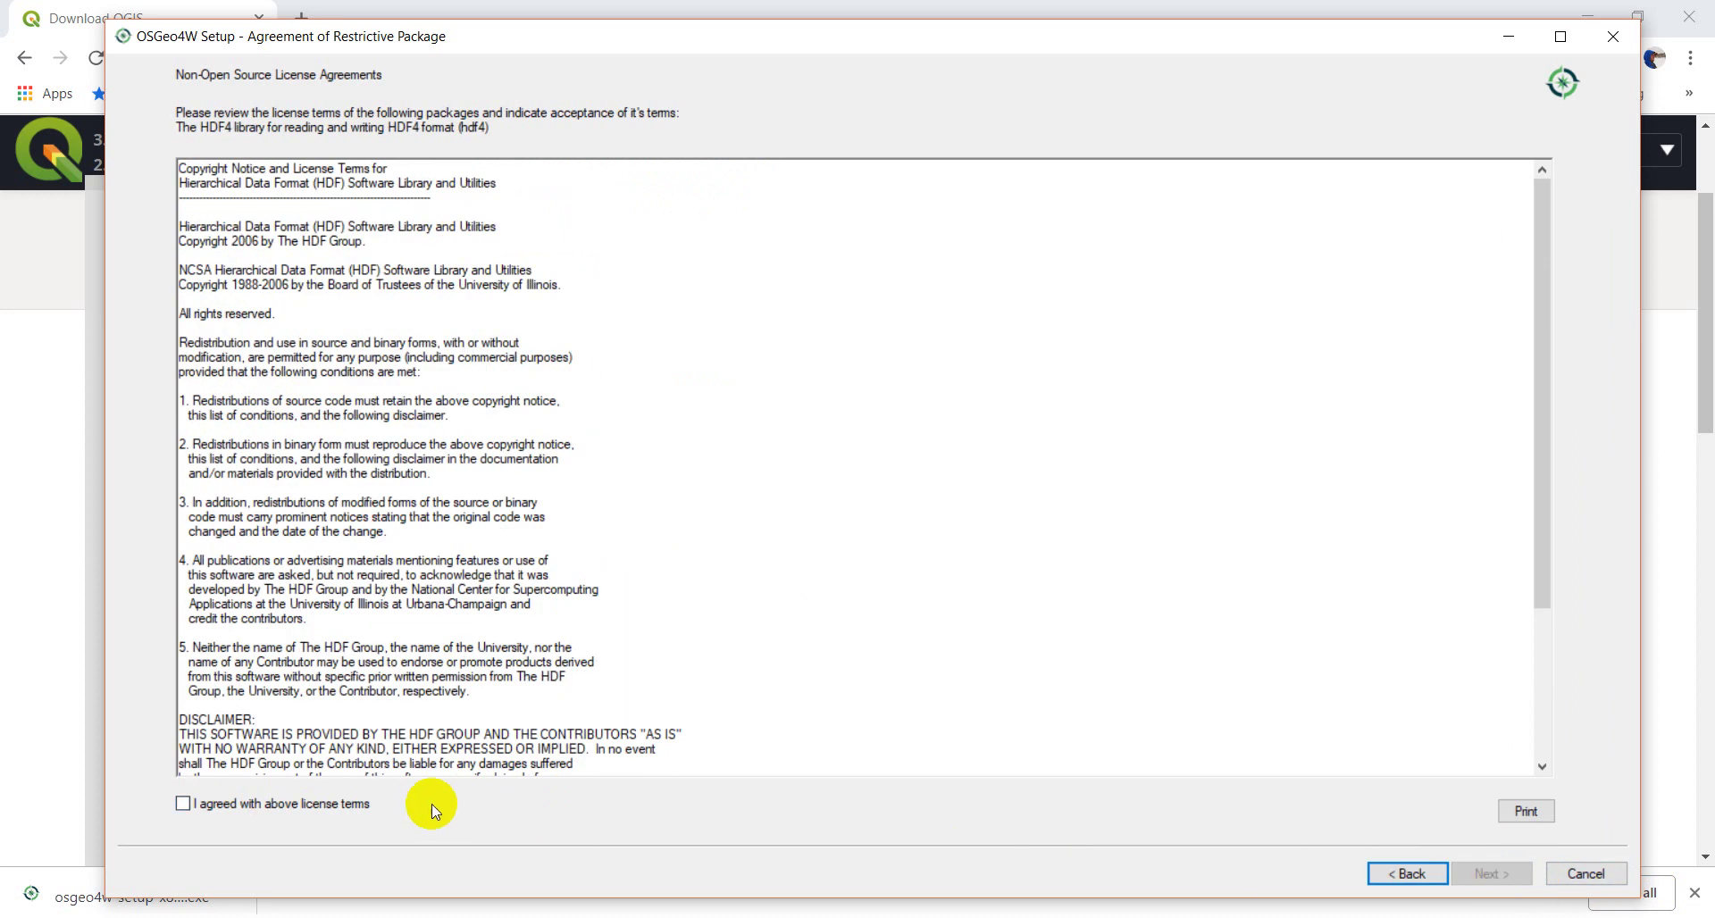
left_click(353, 804)
left_click(1519, 876)
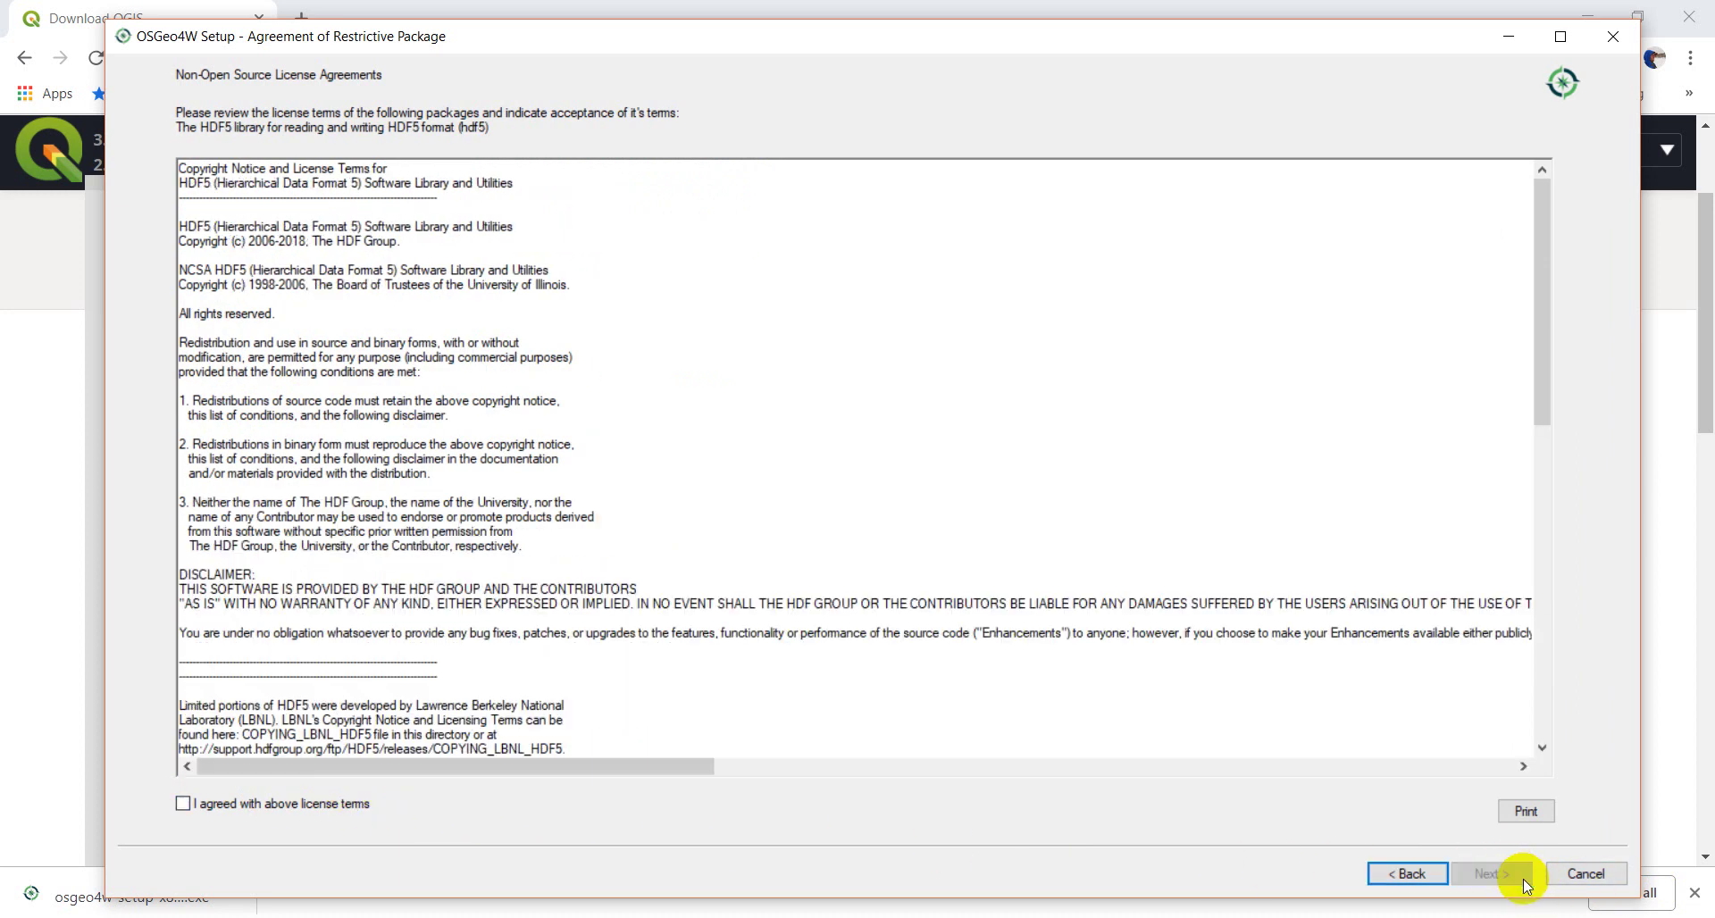
left_click(360, 804)
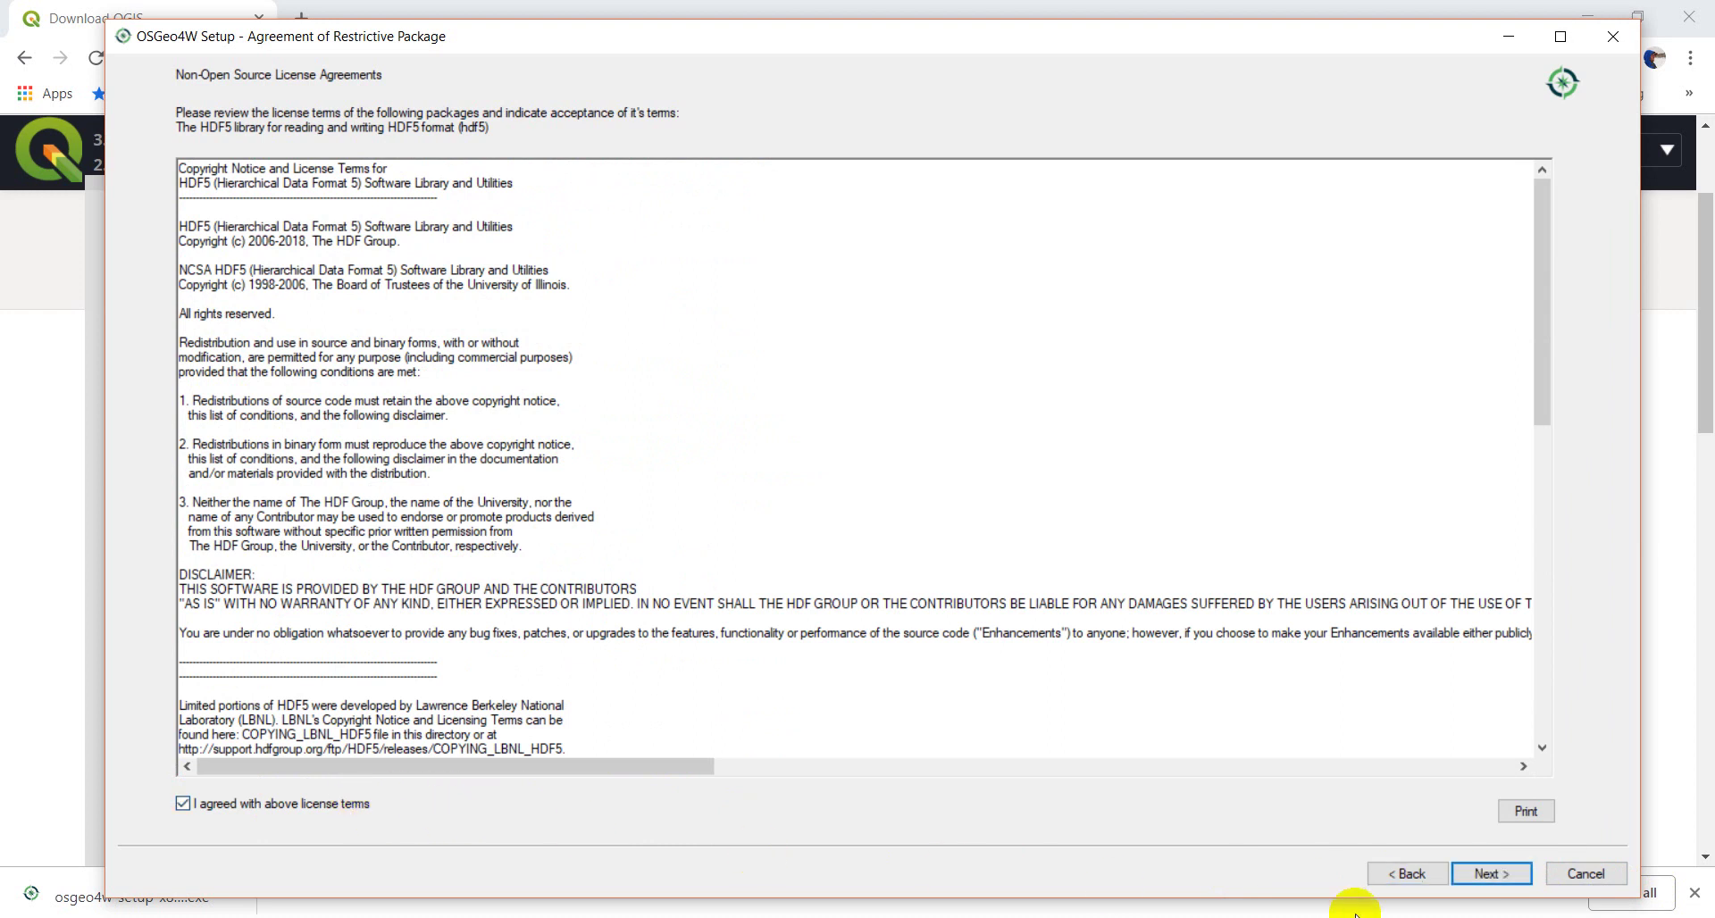
left_click(1491, 875)
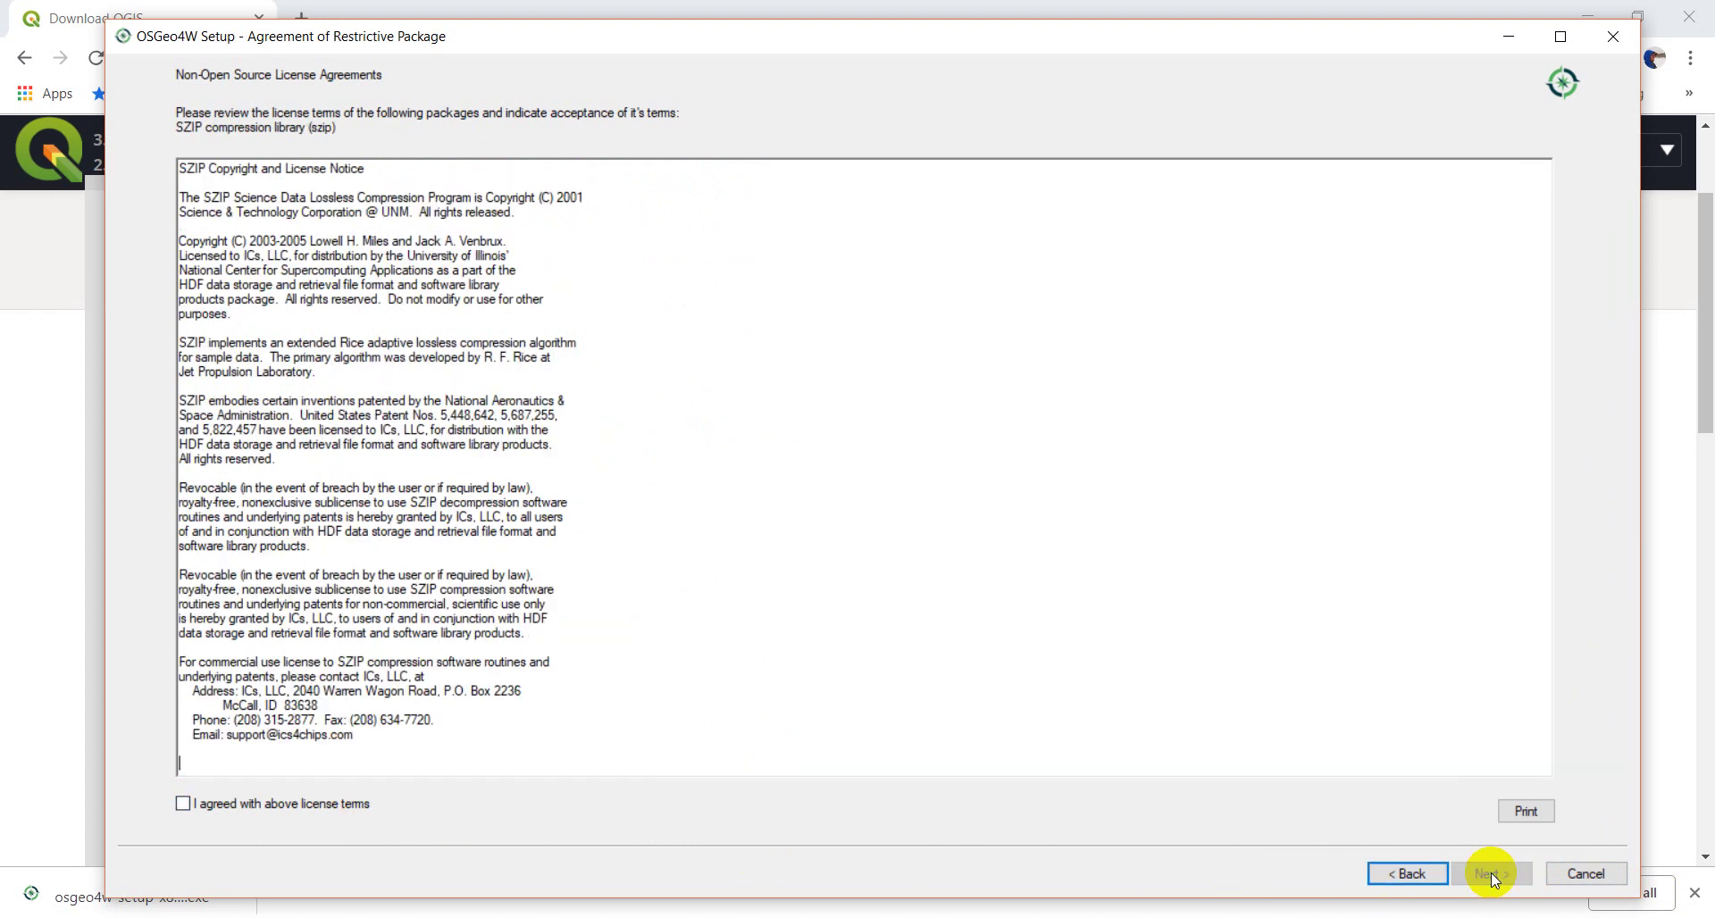
left_click(312, 810)
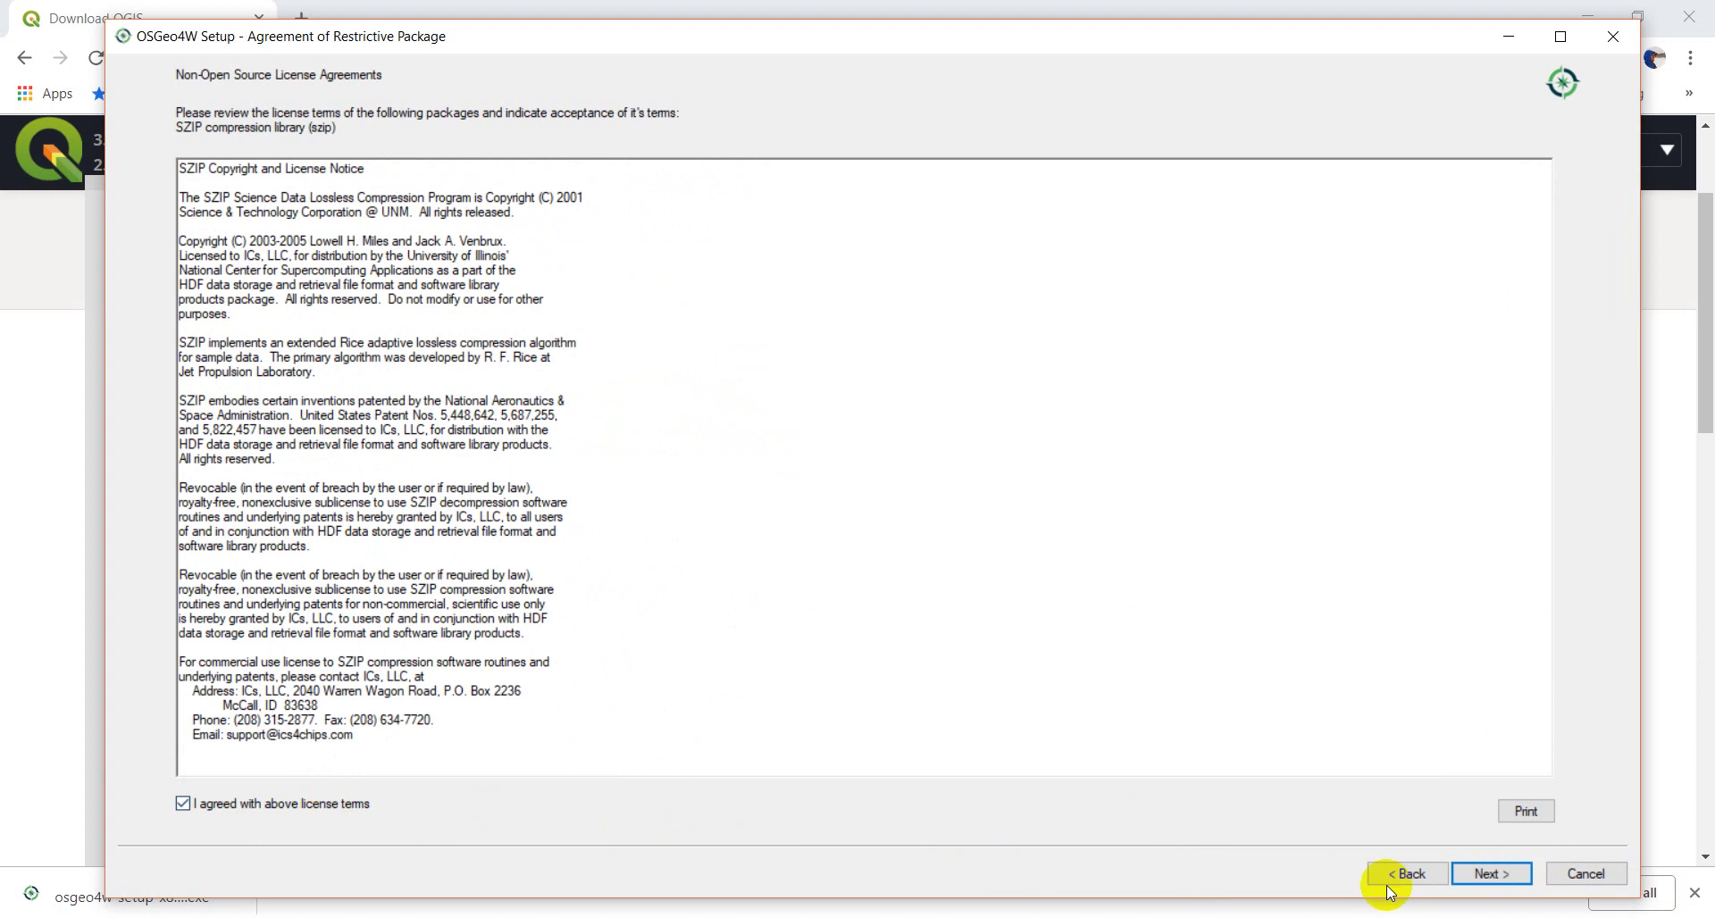
left_click(1501, 869)
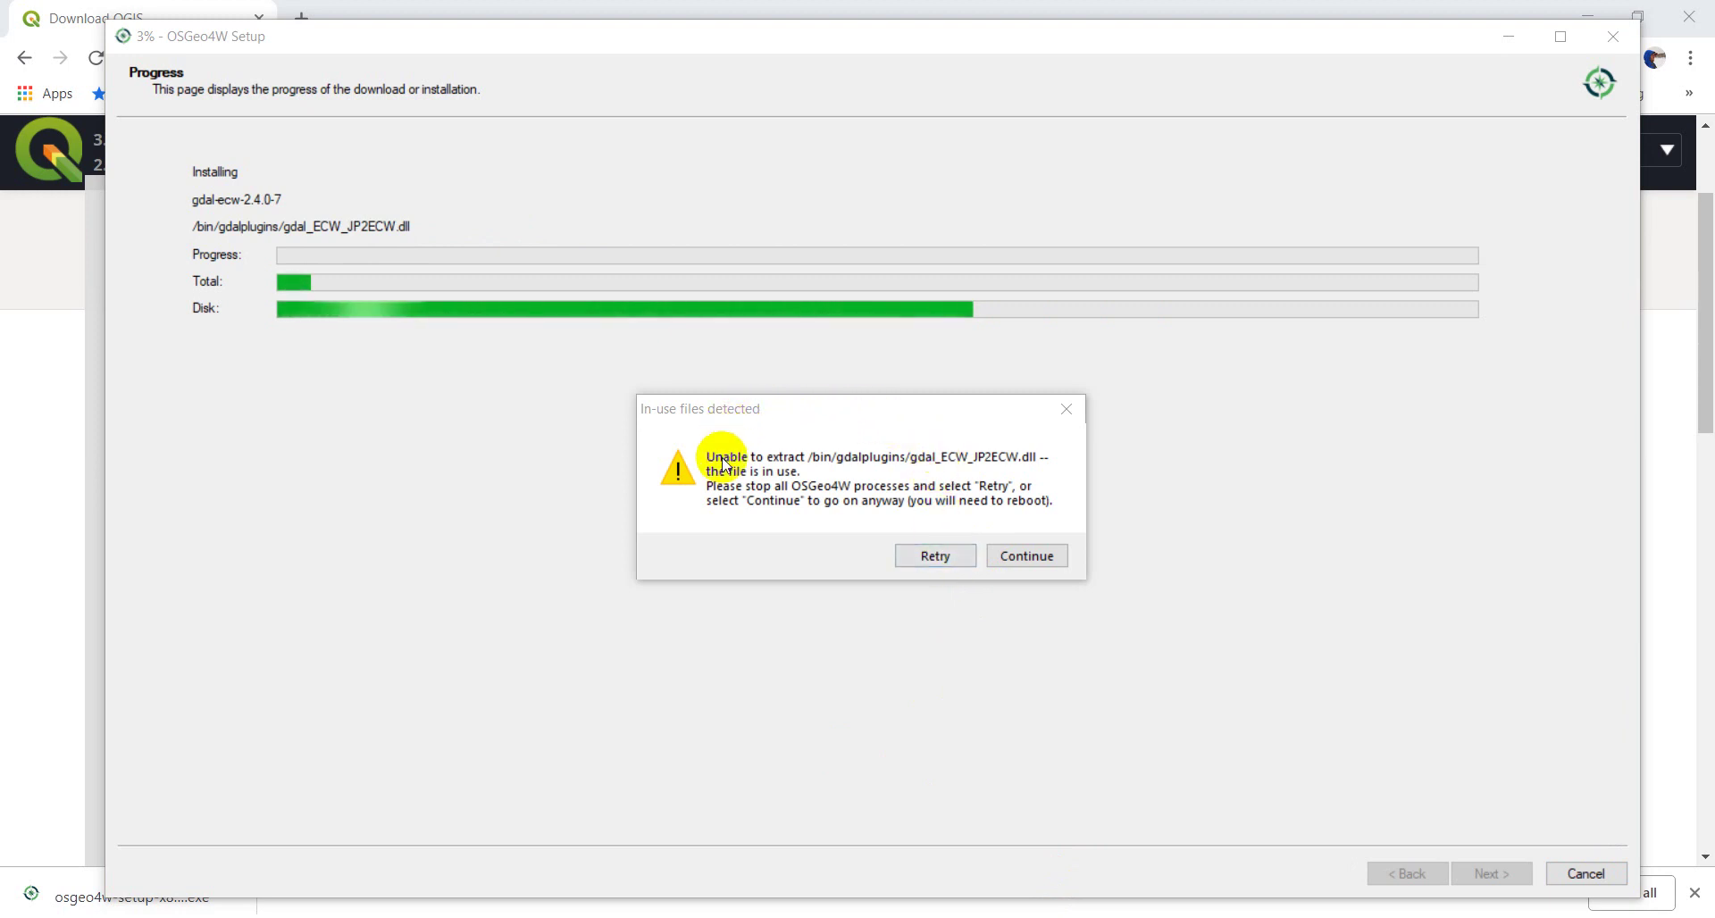
- Retry the in-use gdal_ECW_JP2ECW.dll file, then finish the completed installation
left_click(929, 565)
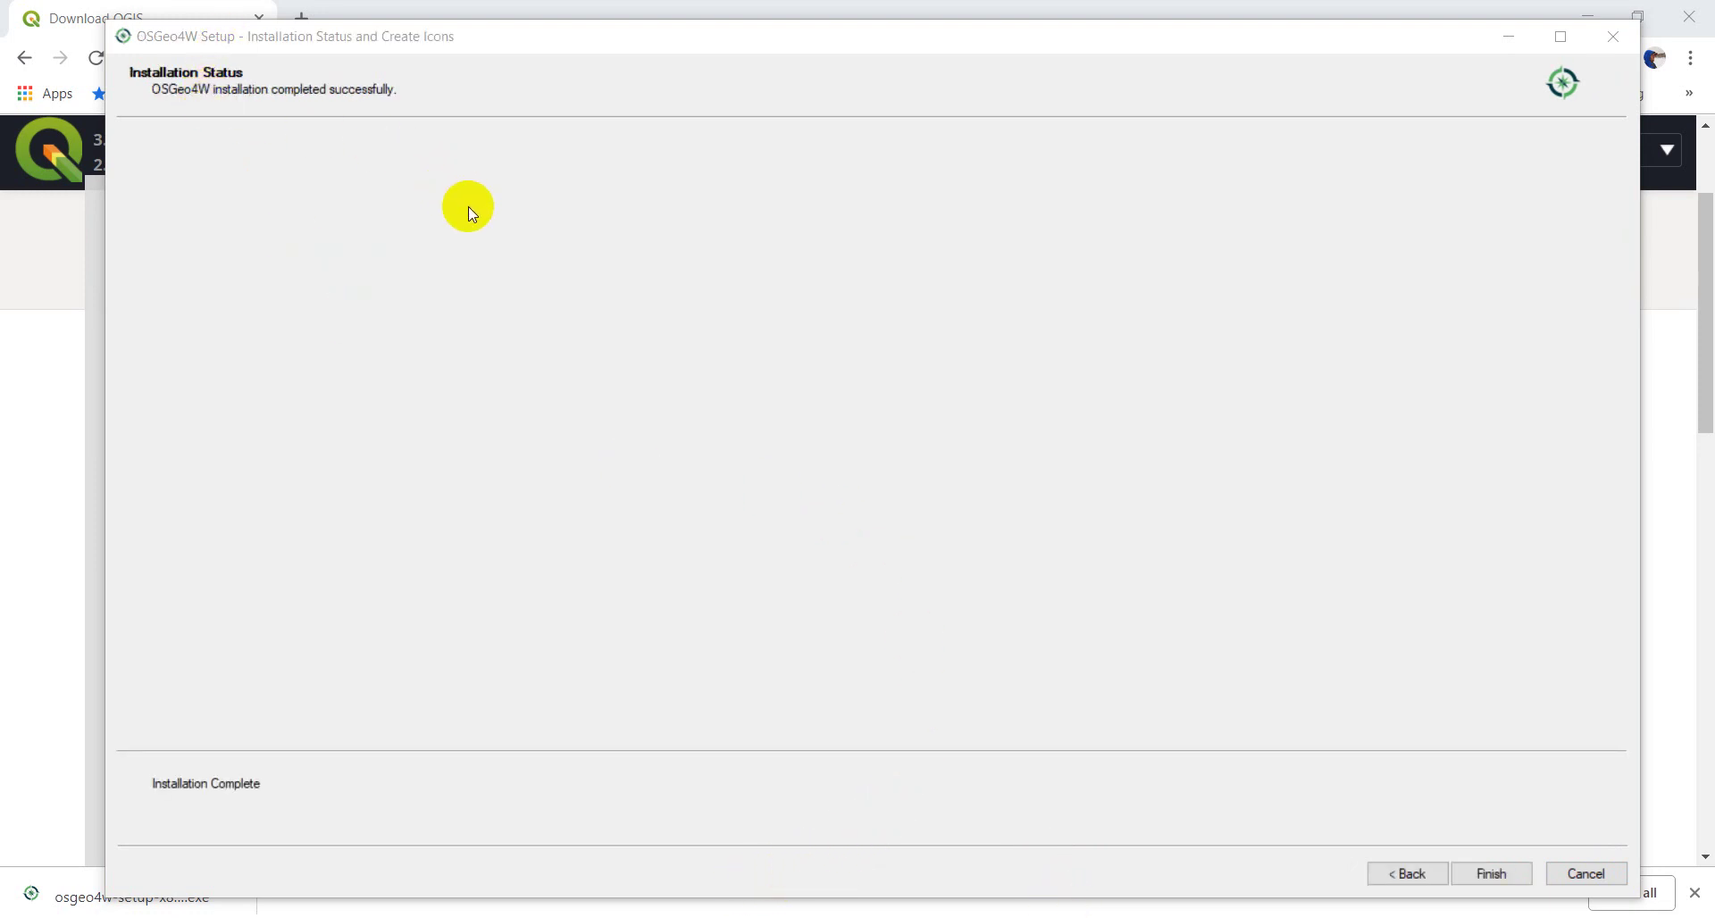
left_click(1507, 873)
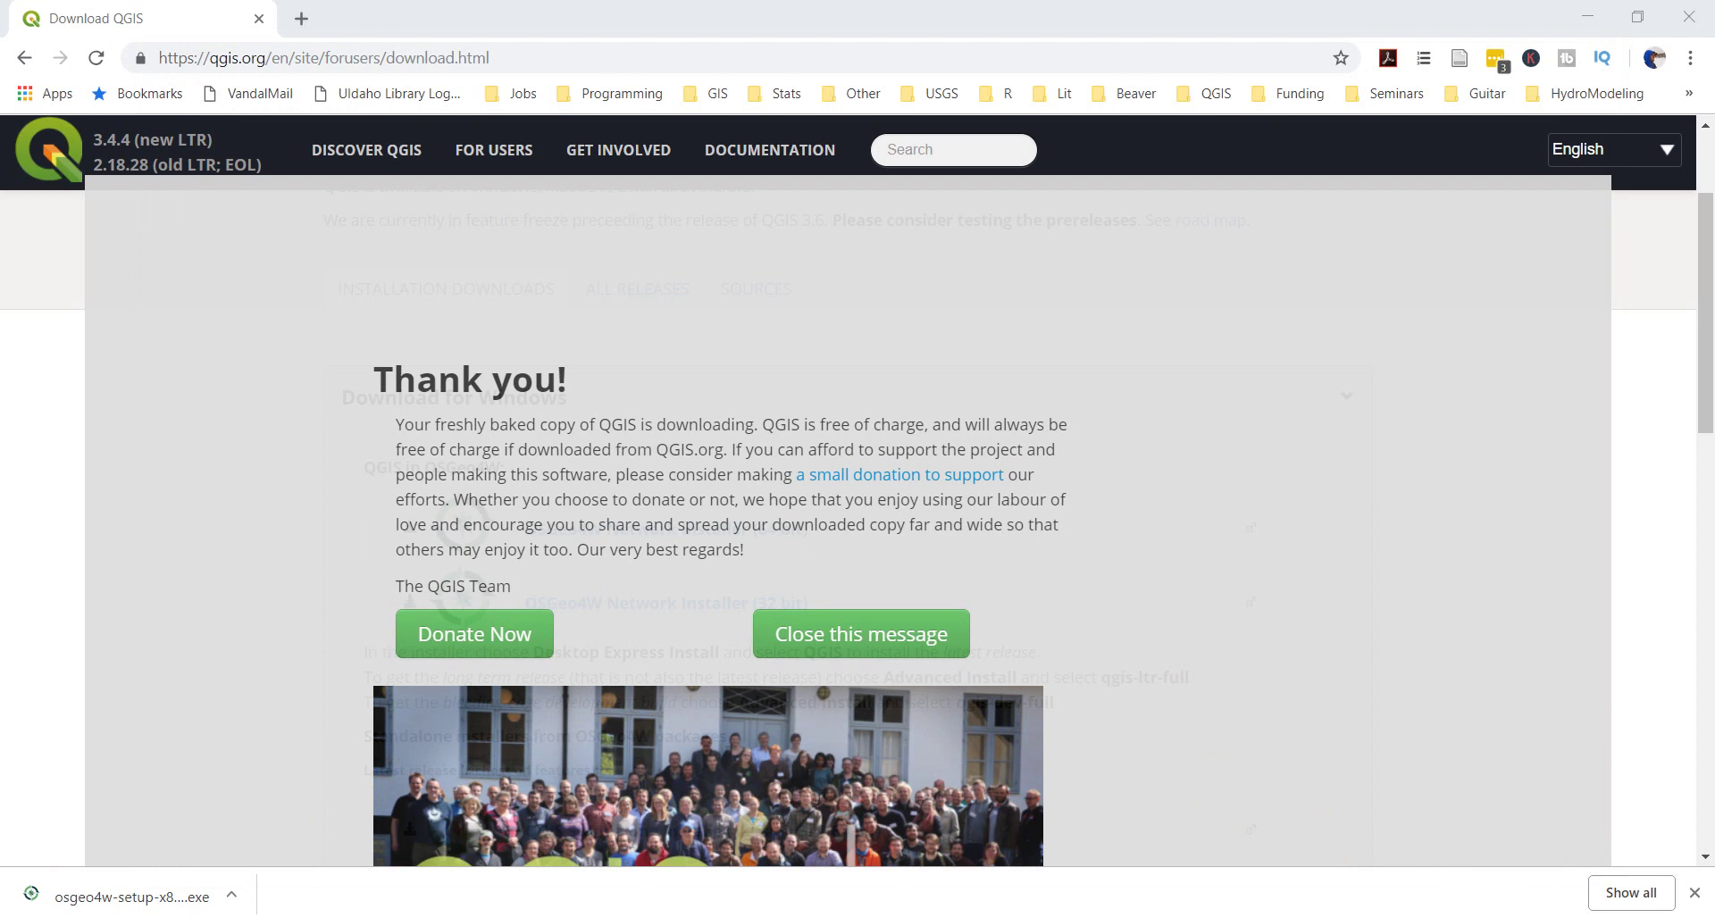
- Search the Start menu for 'qgis 3.4' and launch QGIS Desktop 3.4.4
key("super")
type("qgis")
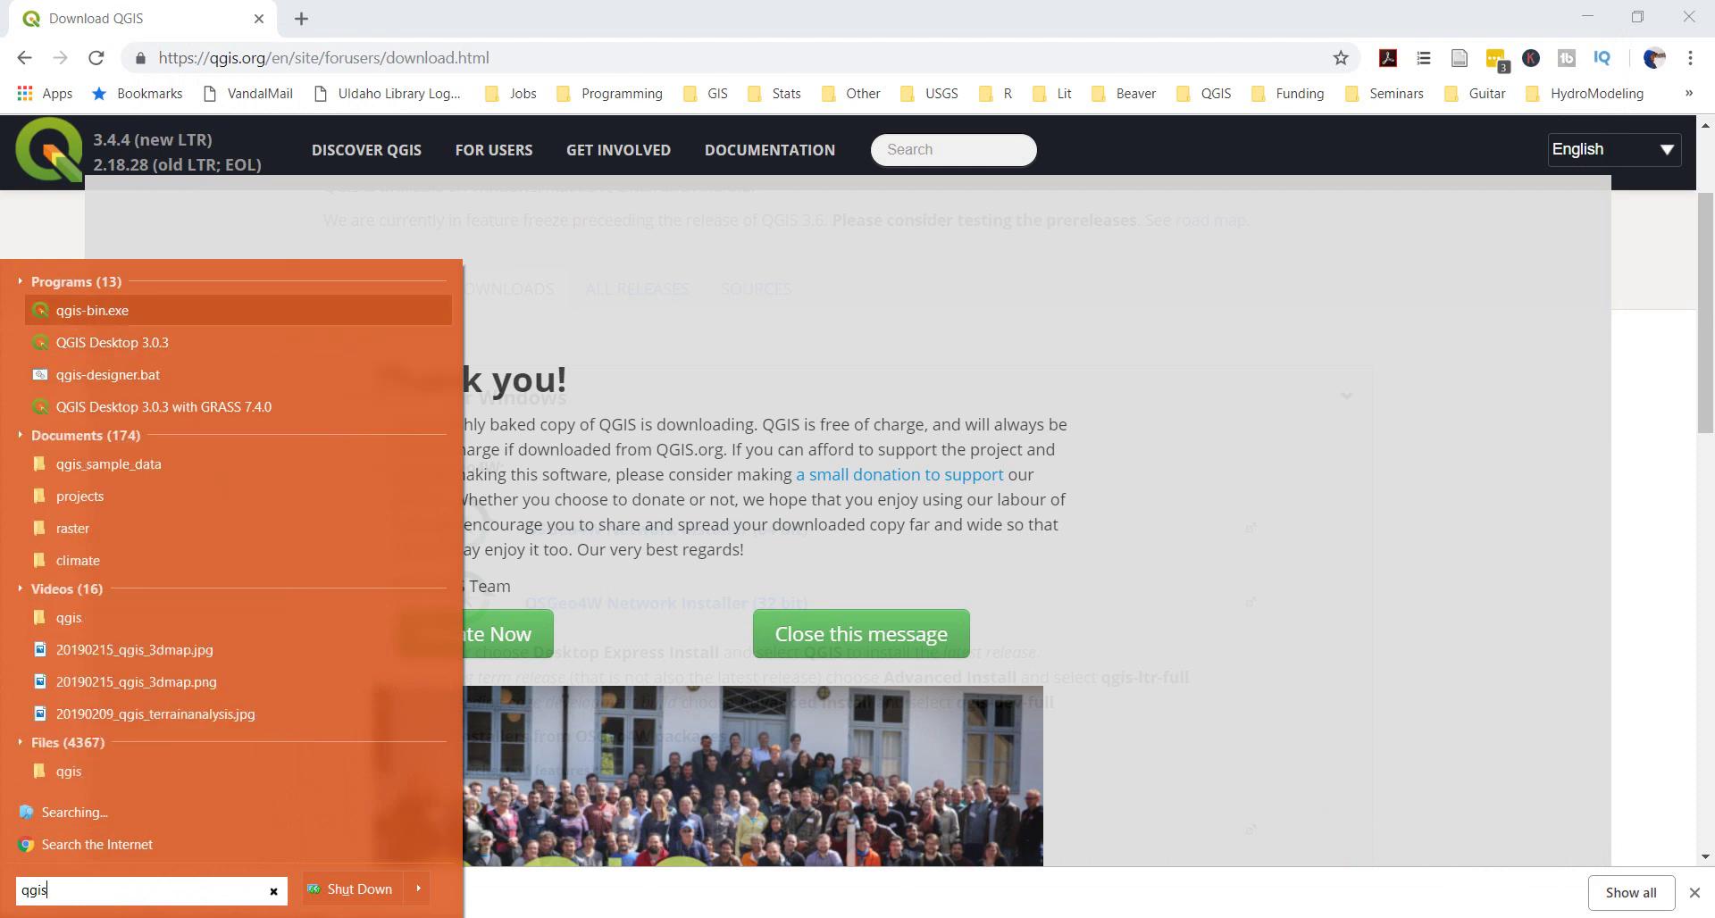
left_click(44, 891)
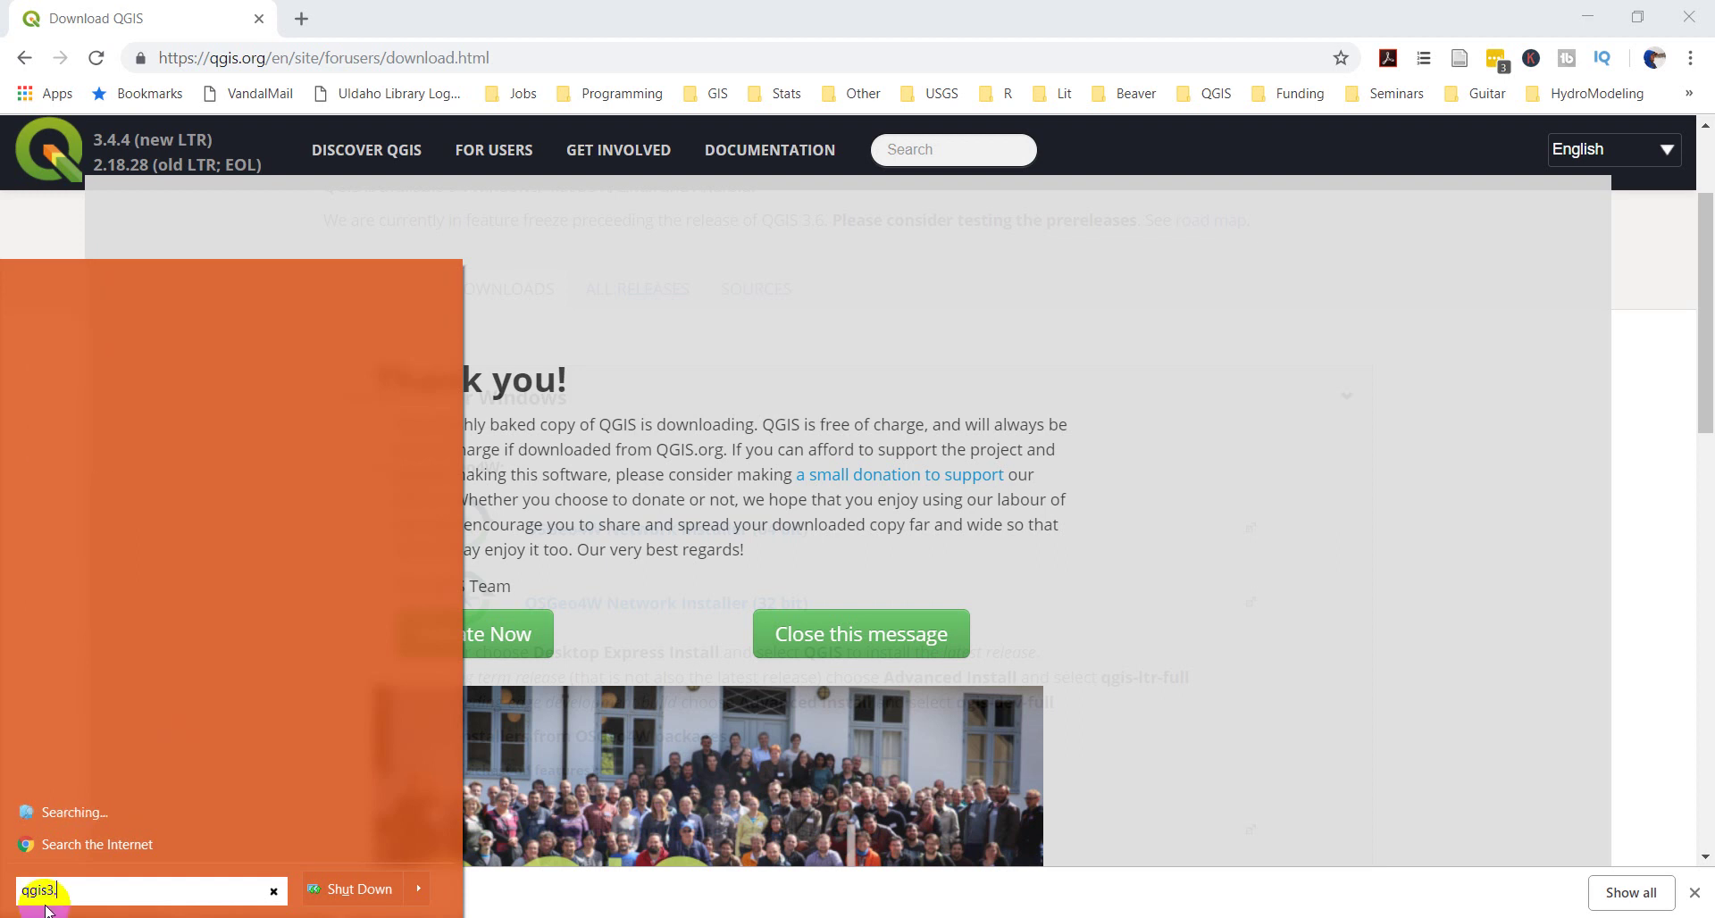
key("BackSpace")
key("BackSpace")
type("3.")
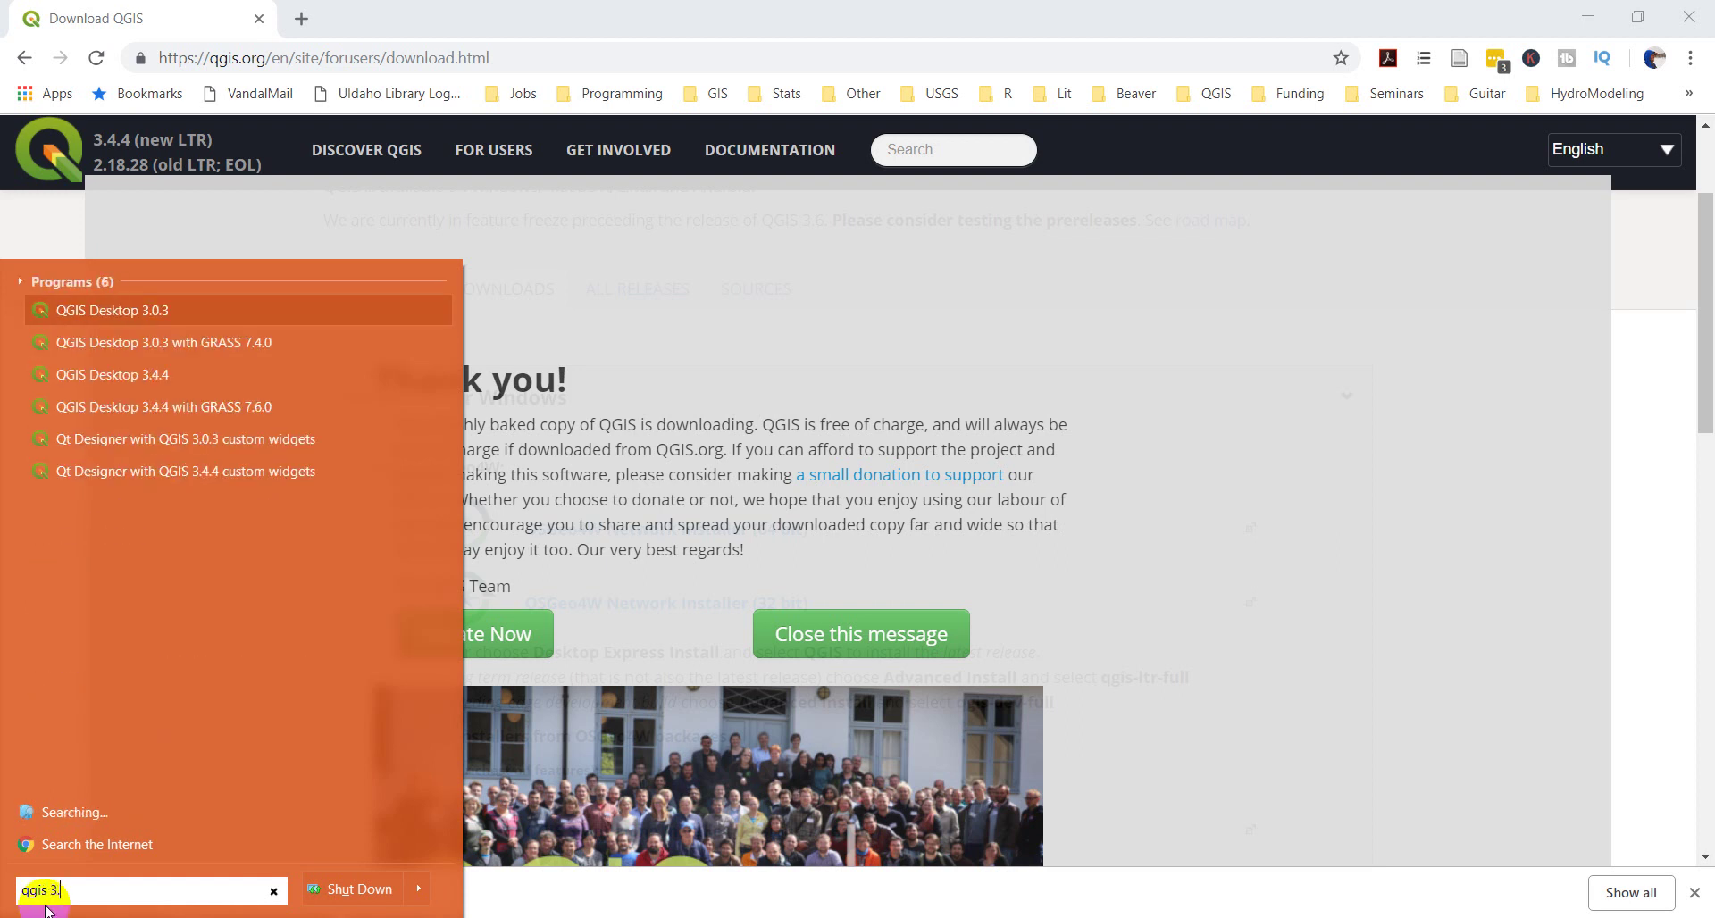
type("4")
key("BackSpace")
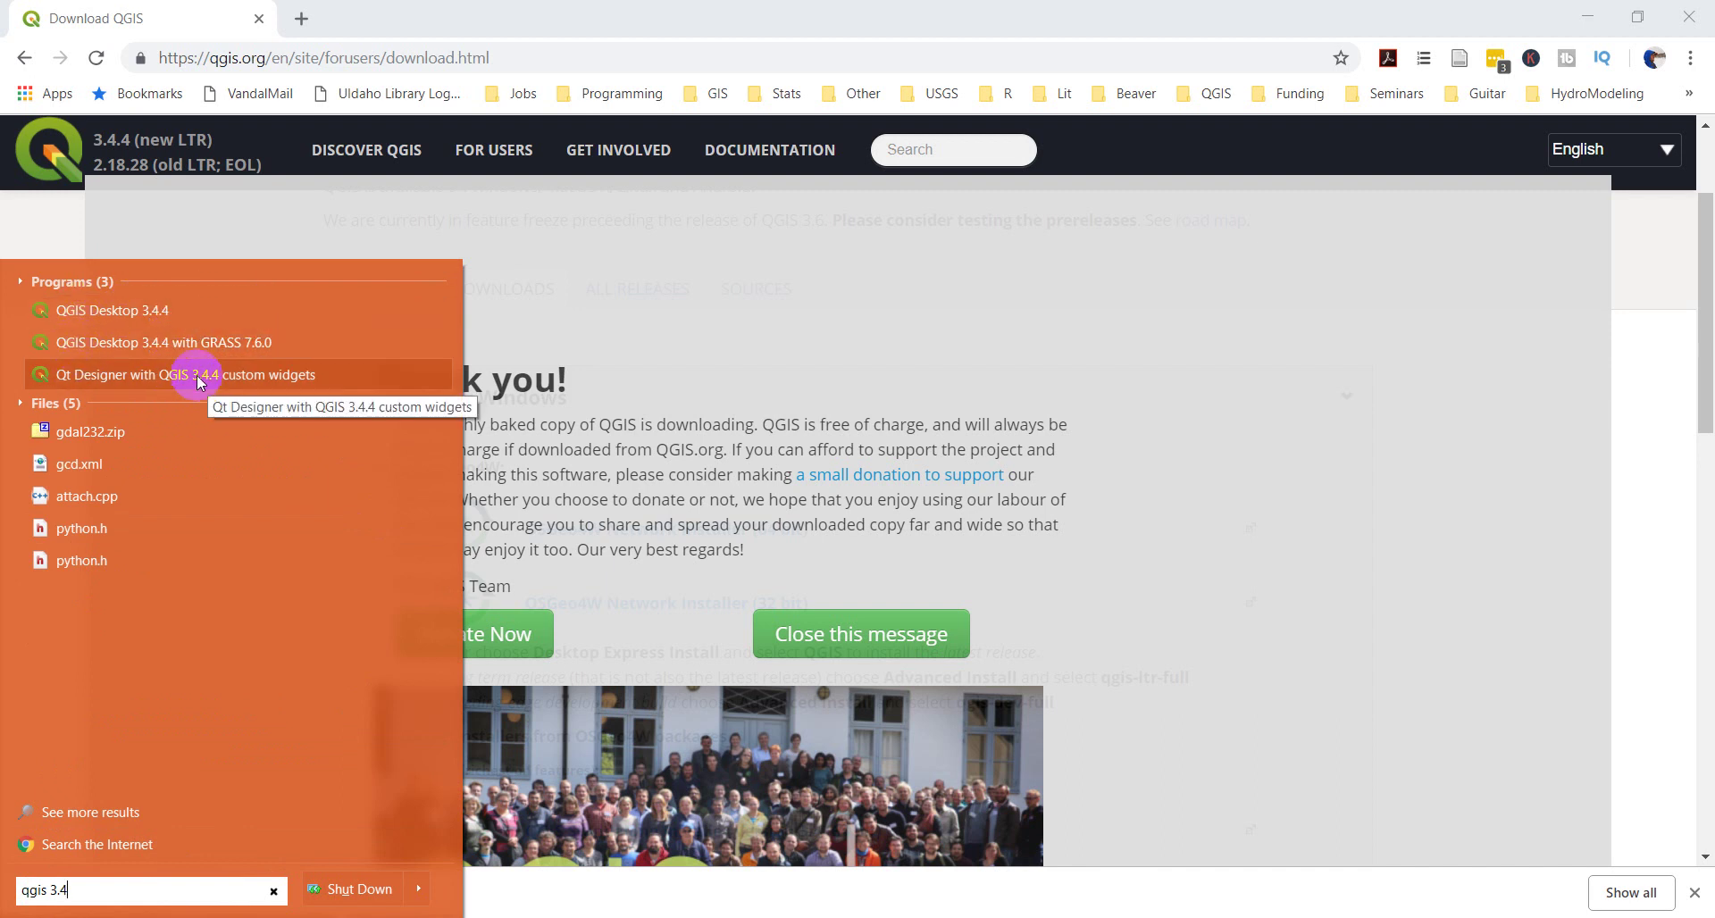
left_click(90, 312)
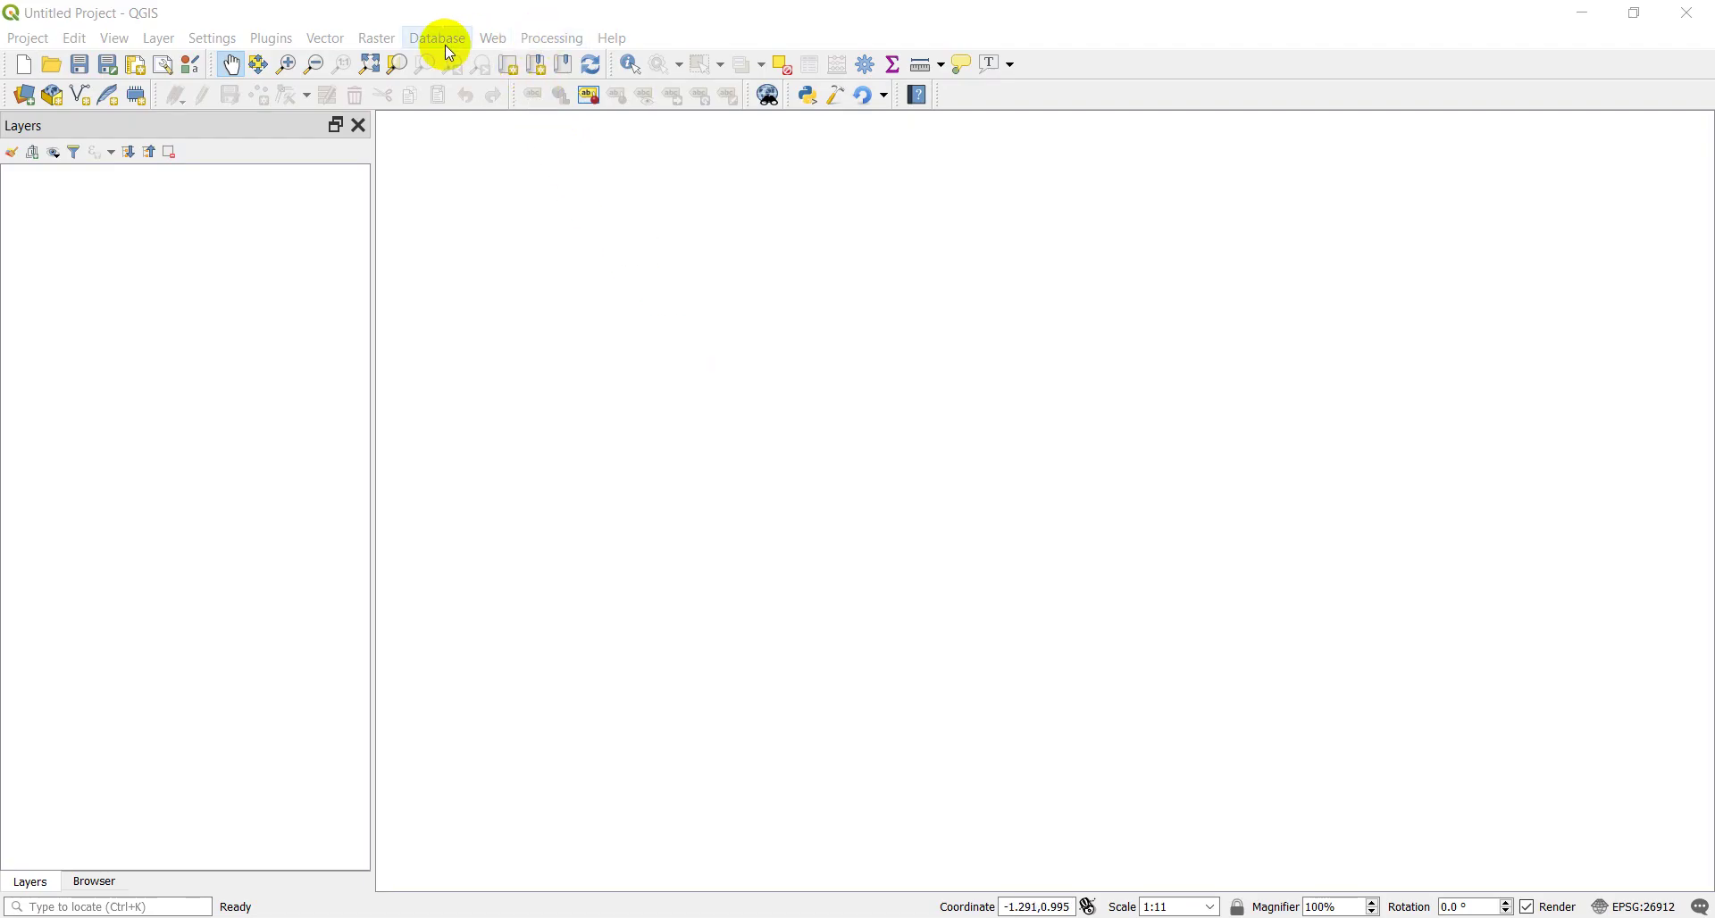
left_click(613, 38)
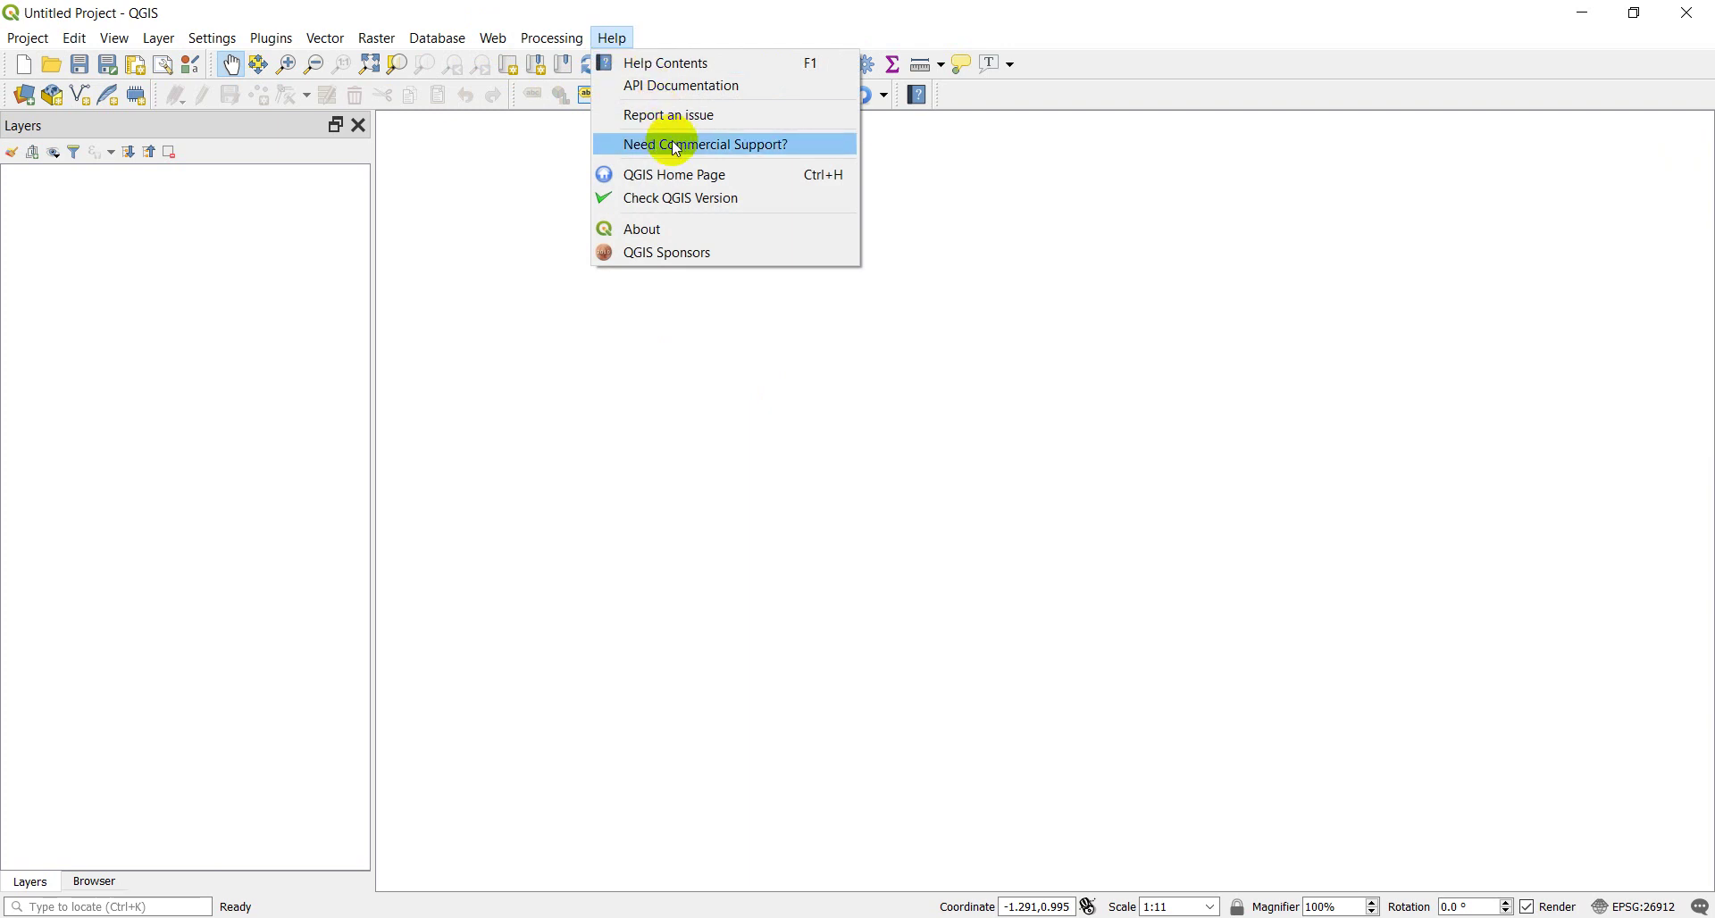
left_click(656, 228)
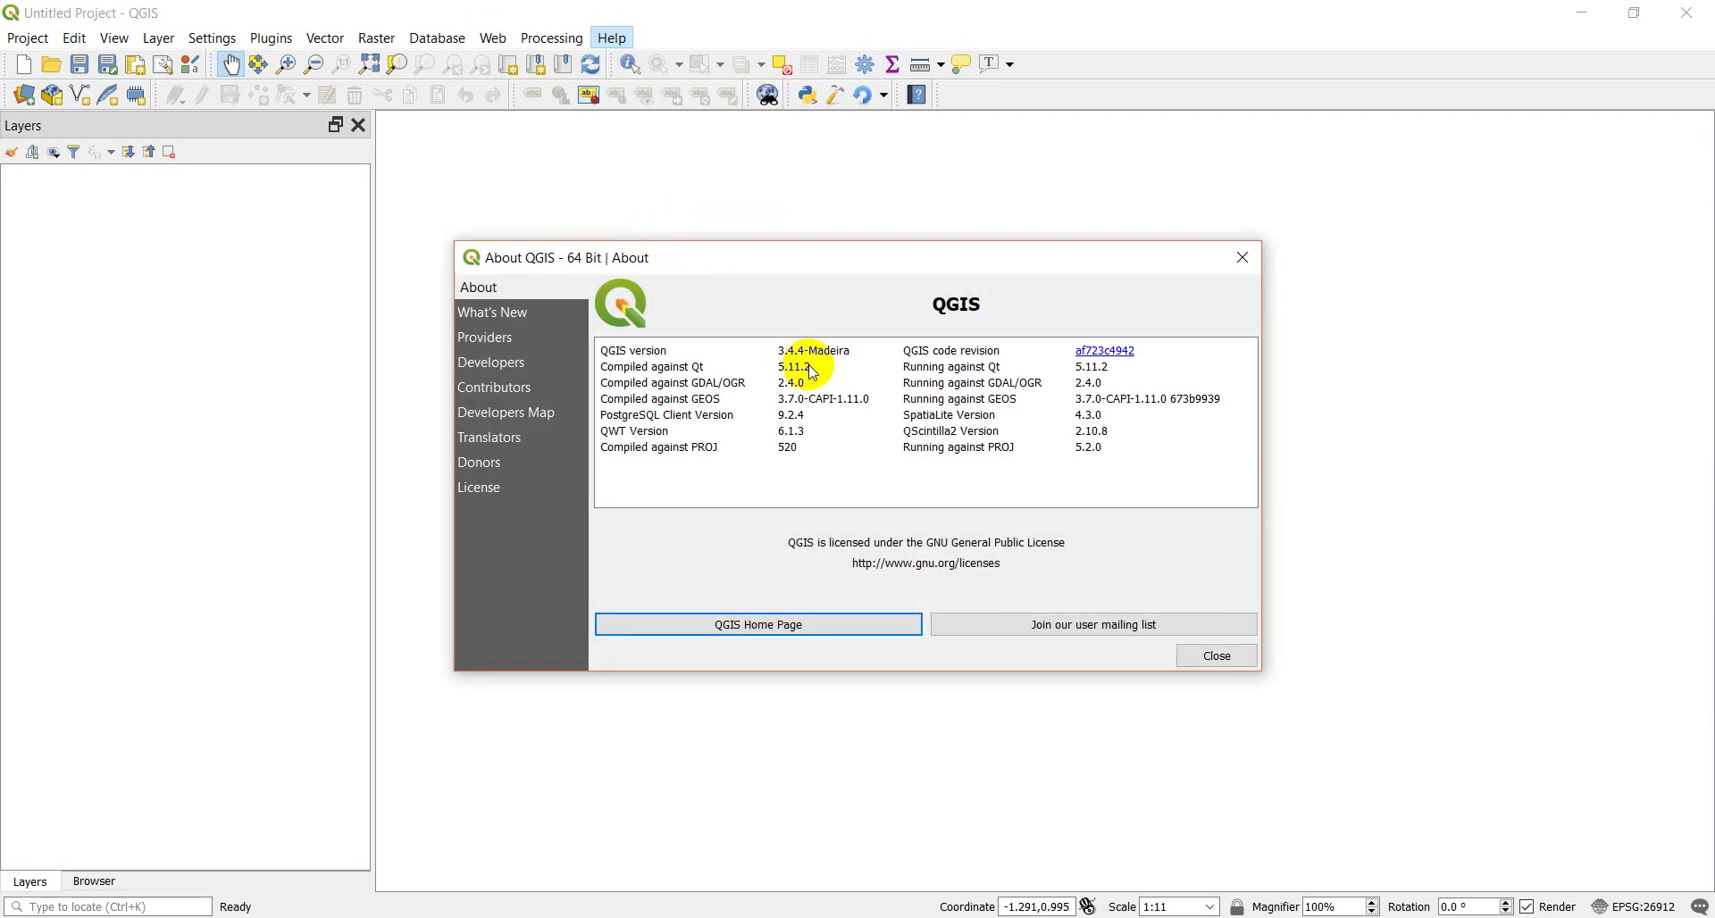
left_click(1217, 658)
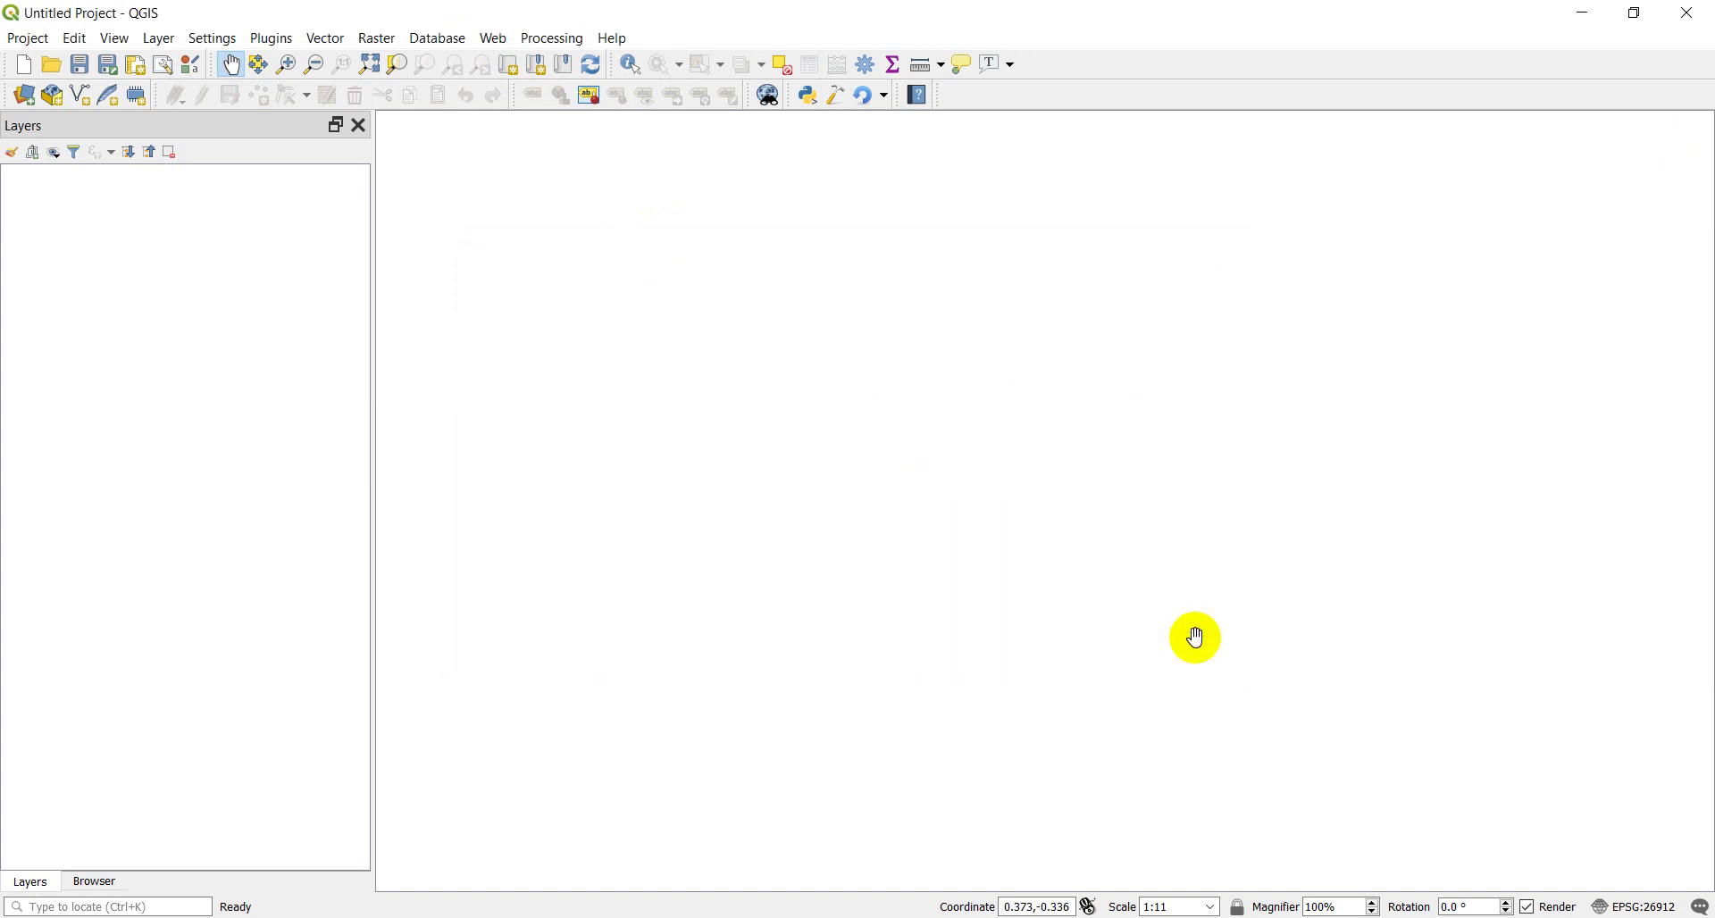
left_click(613, 37)
left_click(679, 207)
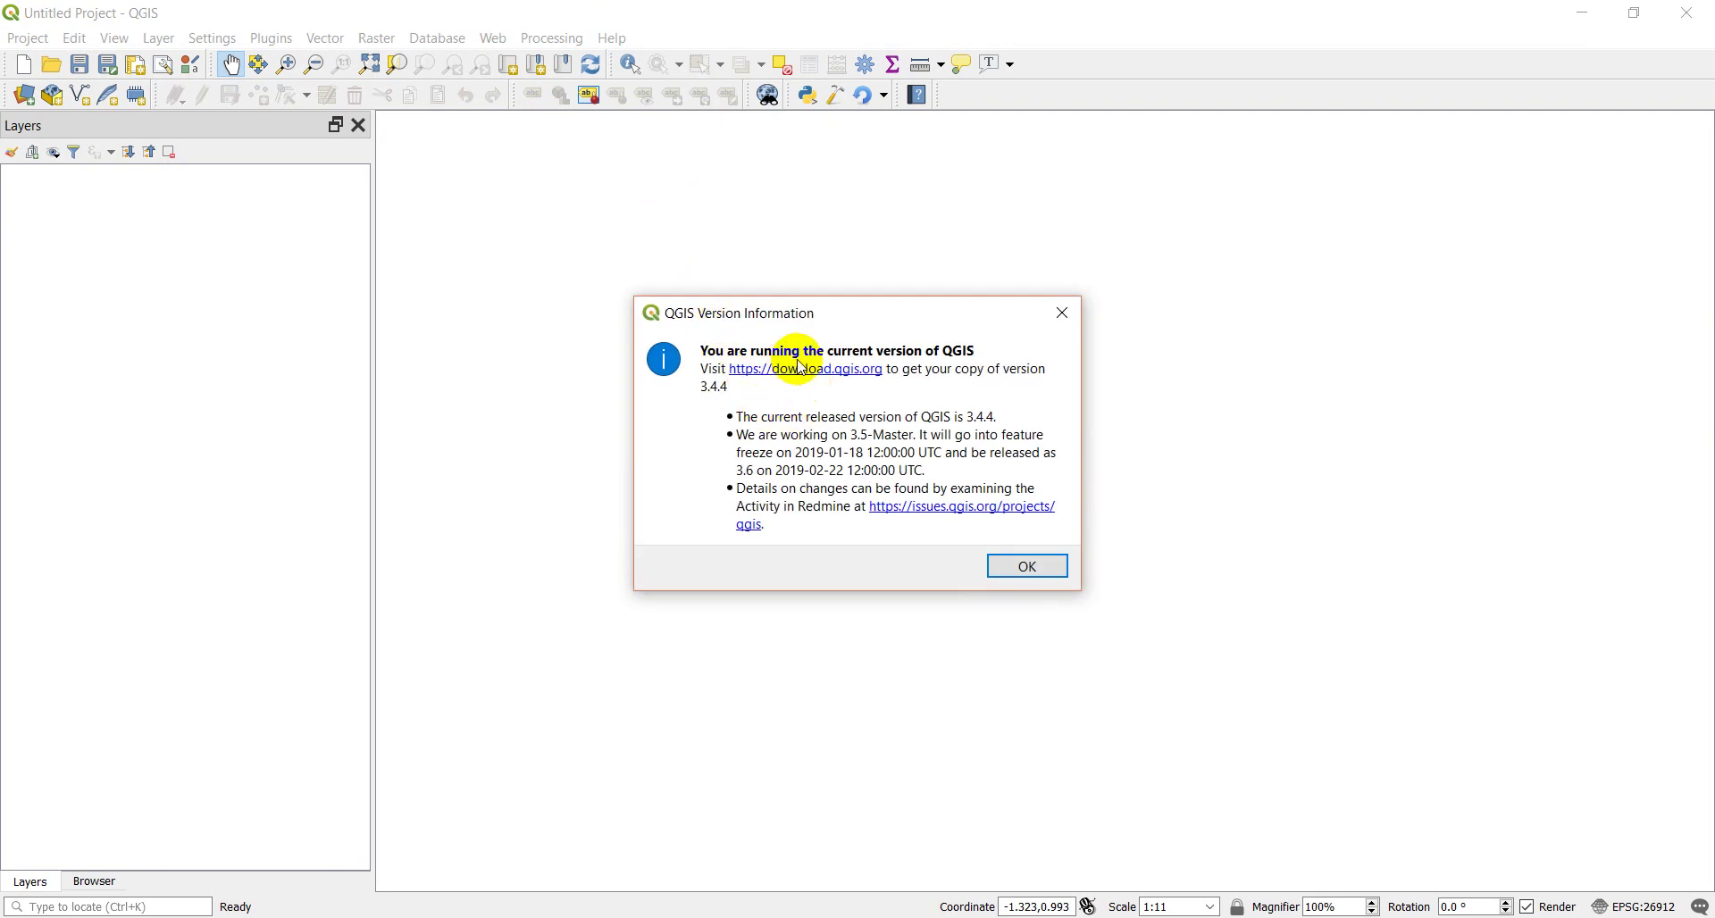
left_click(1069, 314)
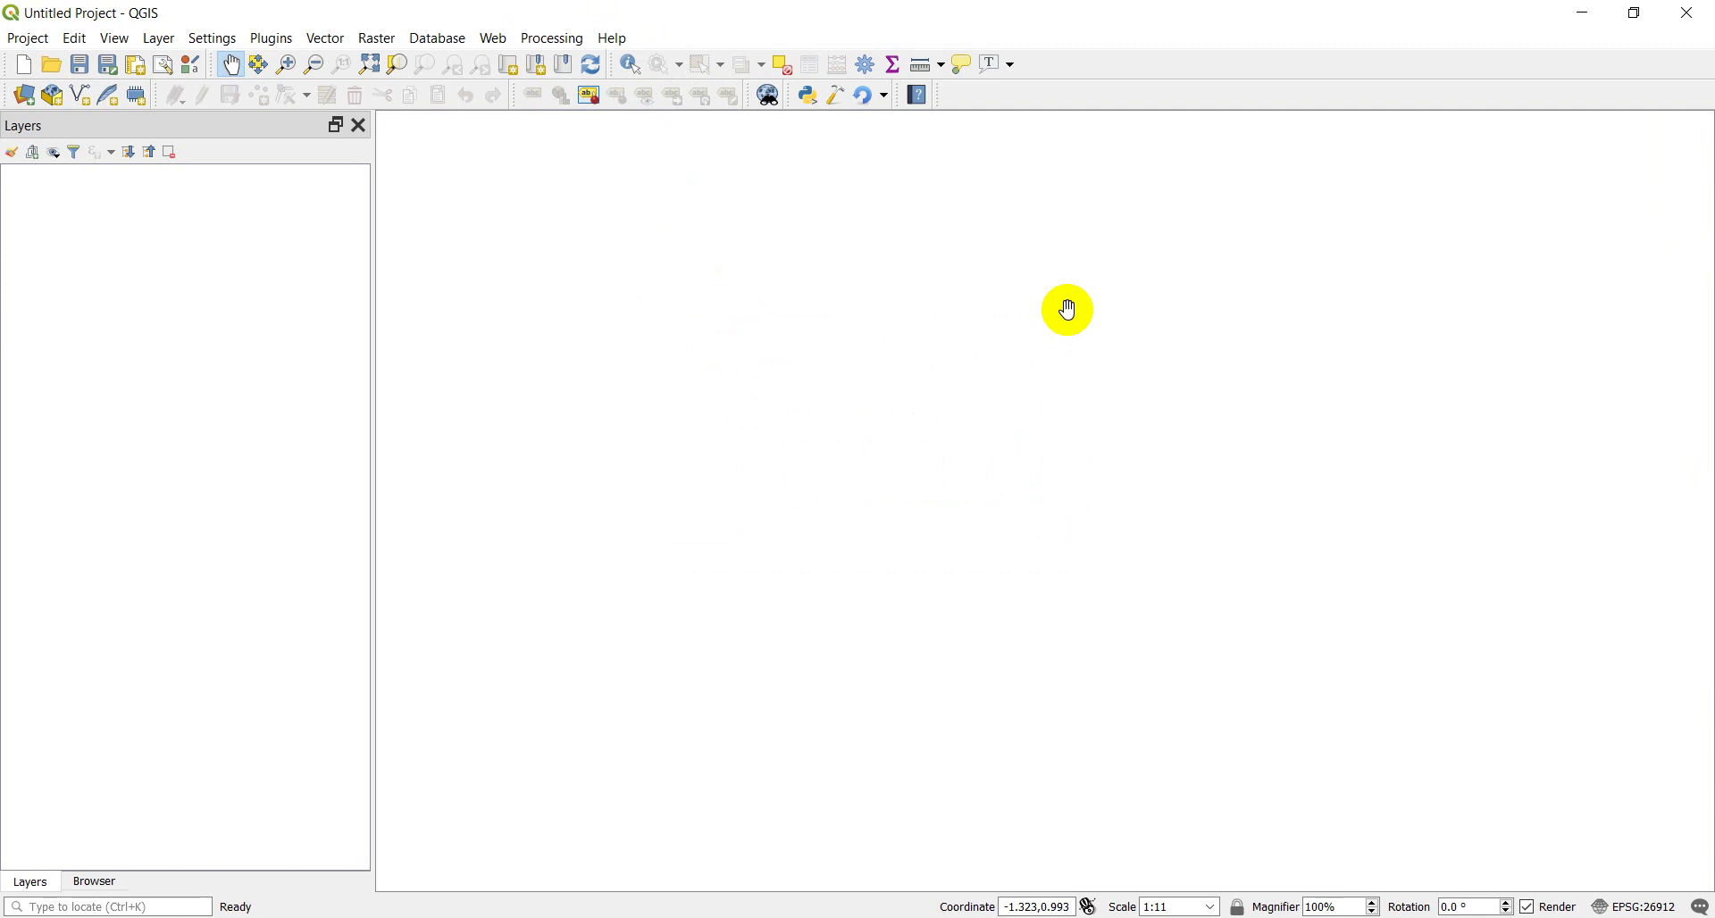